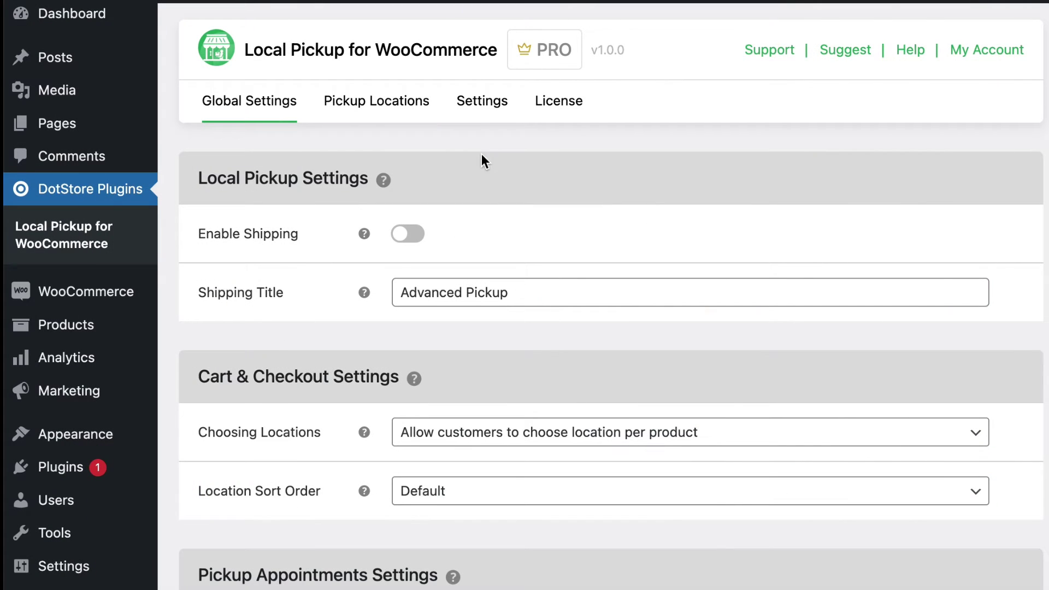
Step: Switch on Enable Shipping in the Global Settings, which use the Shipping Title 'Advanced Pickup'
{"action": "scroll", "coordinate": [484, 193], "scroll_direction": "down", "scroll_amount": 1}
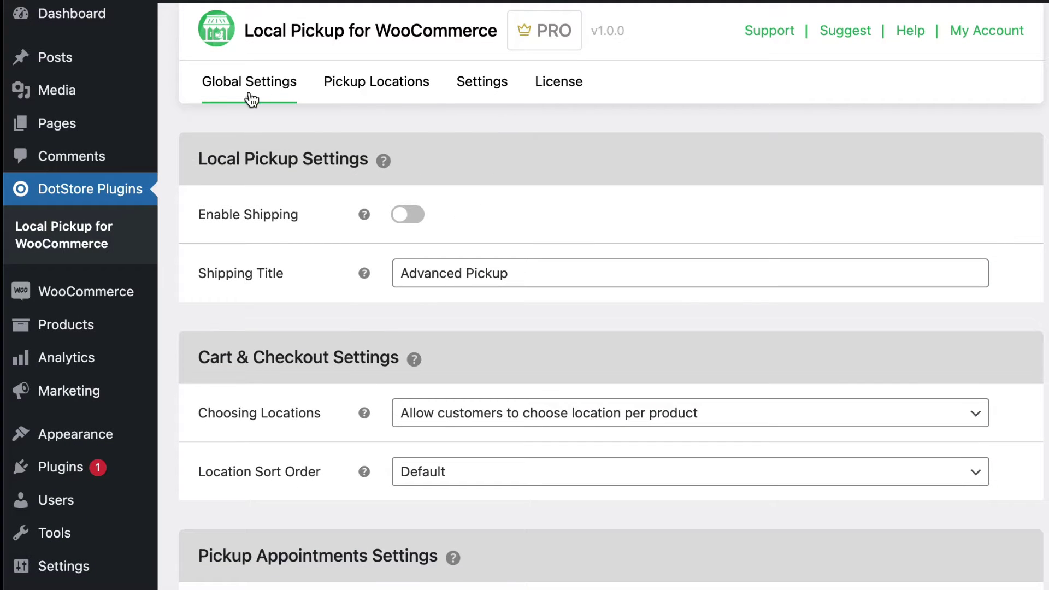
{"action": "left_click", "coordinate": [413, 219]}
{"action": "scroll", "coordinate": [418, 221], "scroll_direction": "down", "scroll_amount": 4}
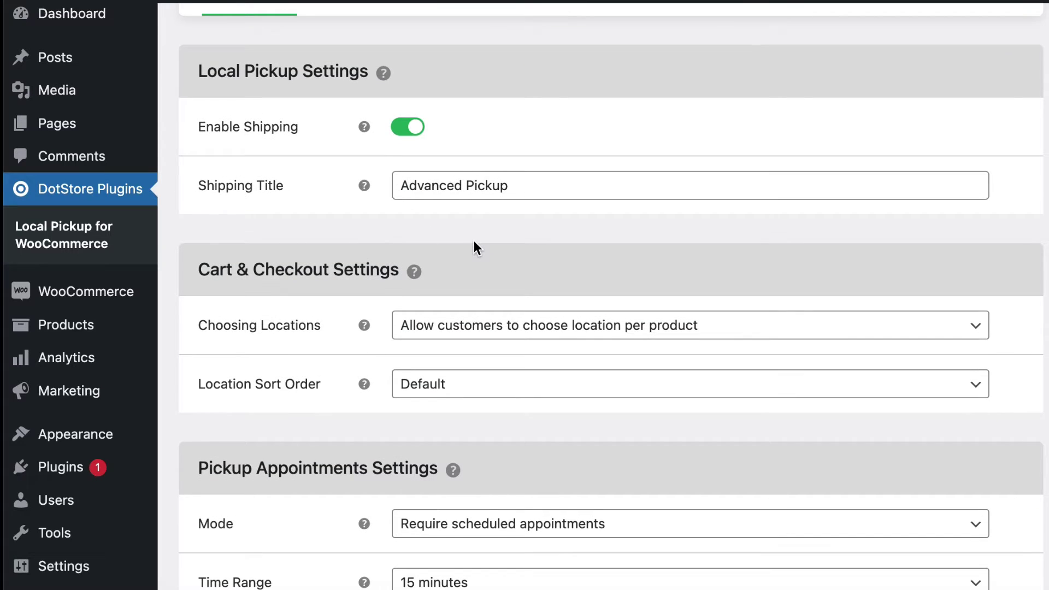
{"action": "scroll", "coordinate": [474, 248], "scroll_direction": "down", "scroll_amount": 5}
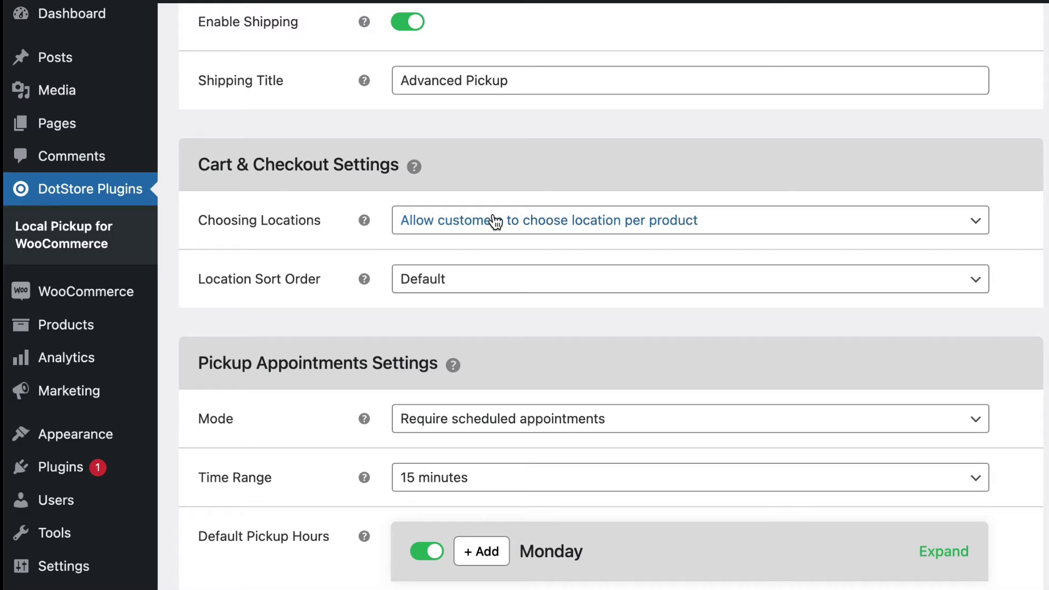
{"action": "left_click", "coordinate": [495, 221]}
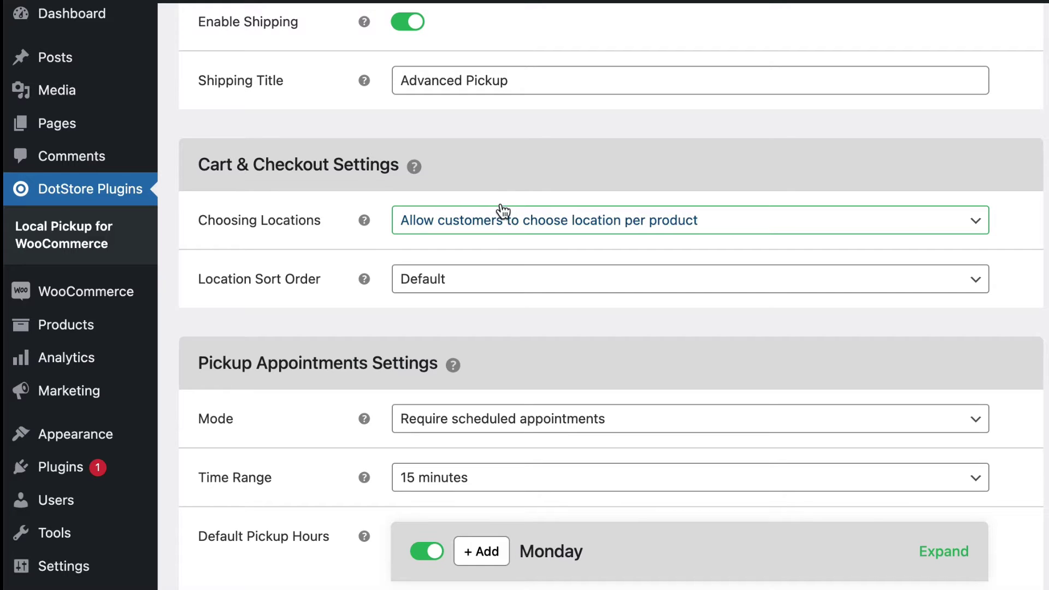
{"action": "left_click", "coordinate": [499, 283]}
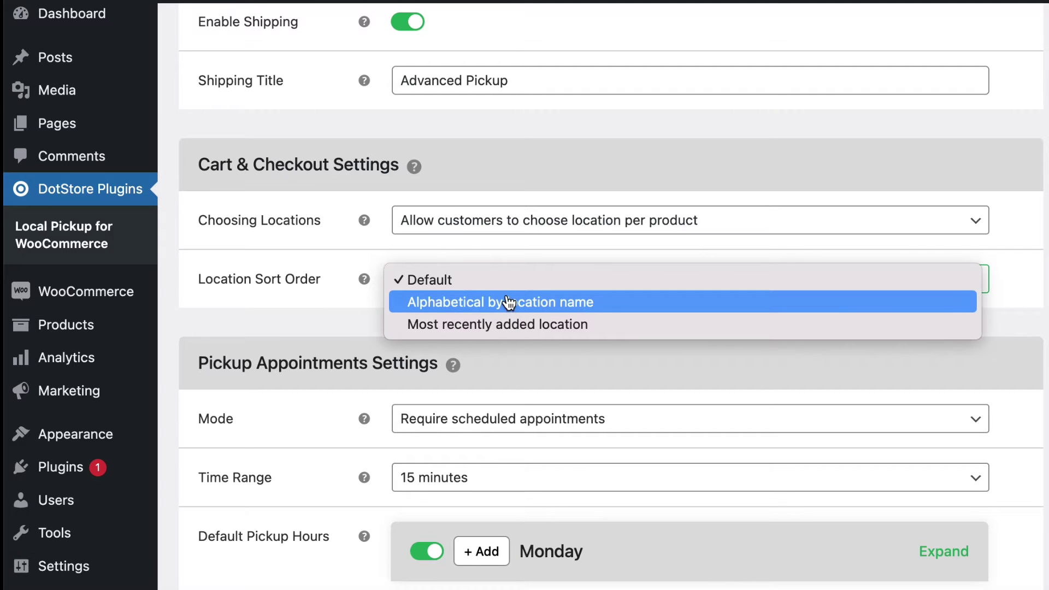
{"action": "left_click", "coordinate": [350, 317]}
{"action": "scroll", "coordinate": [349, 315], "scroll_direction": "down", "scroll_amount": 5}
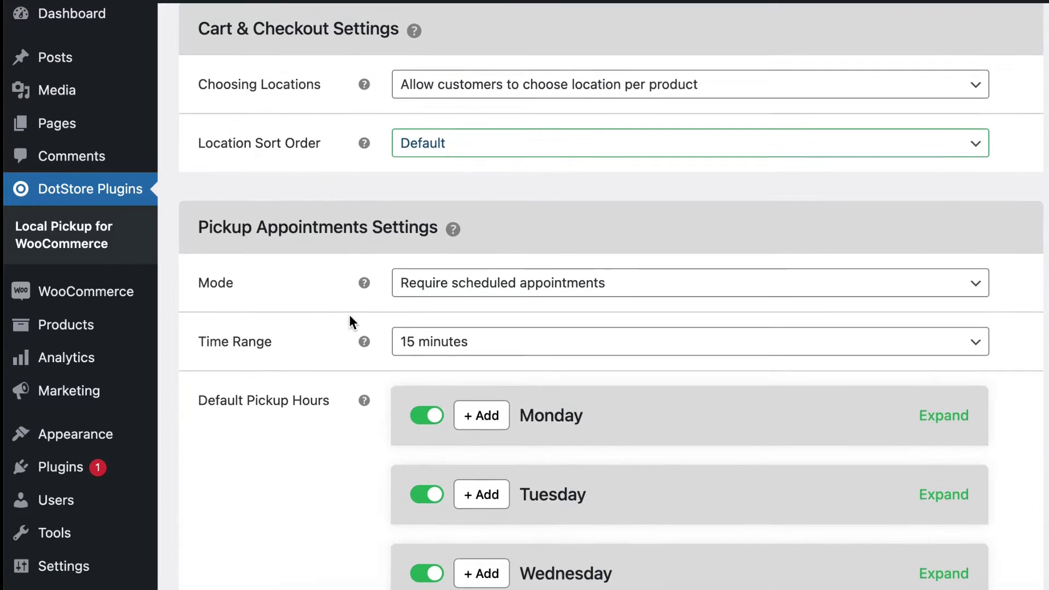
{"action": "left_click", "coordinate": [473, 279]}
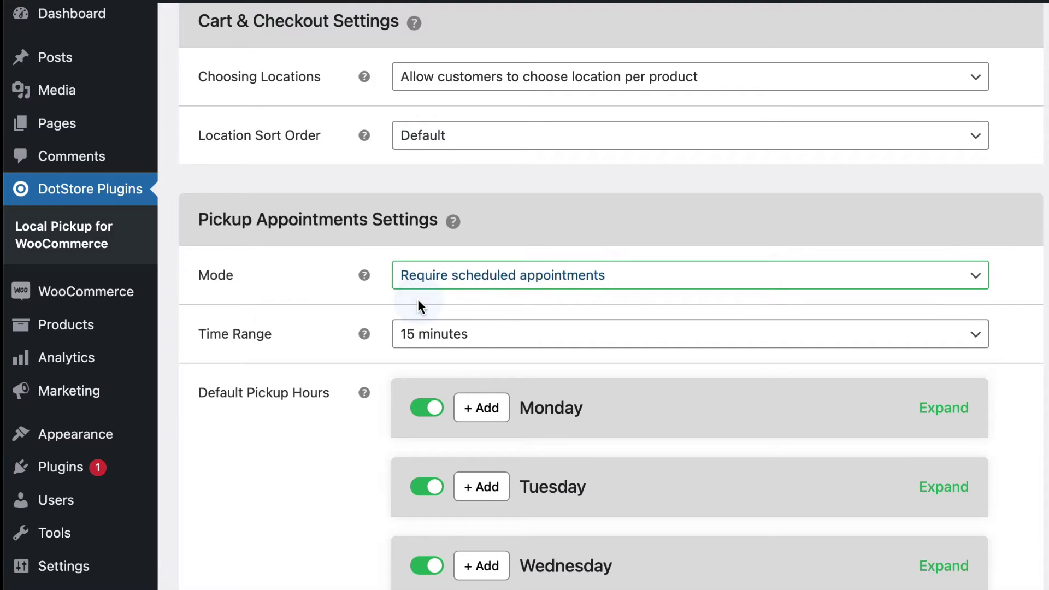
{"action": "scroll", "coordinate": [417, 300], "scroll_direction": "down", "scroll_amount": 3}
{"action": "scroll", "coordinate": [417, 300], "scroll_direction": "down", "scroll_amount": 2}
{"action": "left_click", "coordinate": [496, 216]}
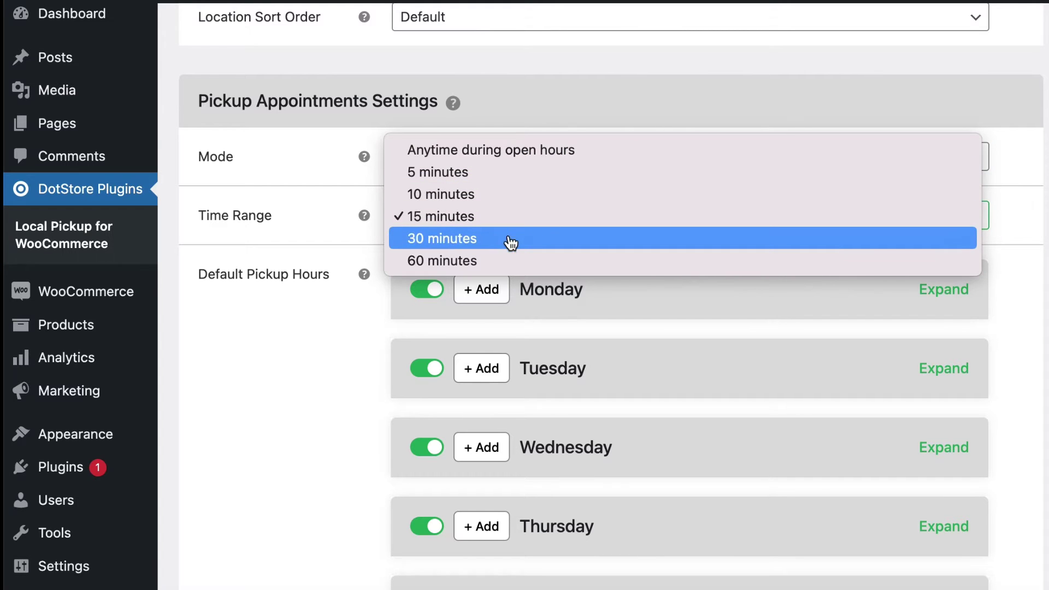
{"action": "left_click", "coordinate": [348, 222]}
{"action": "scroll", "coordinate": [348, 222], "scroll_direction": "down", "scroll_amount": 5}
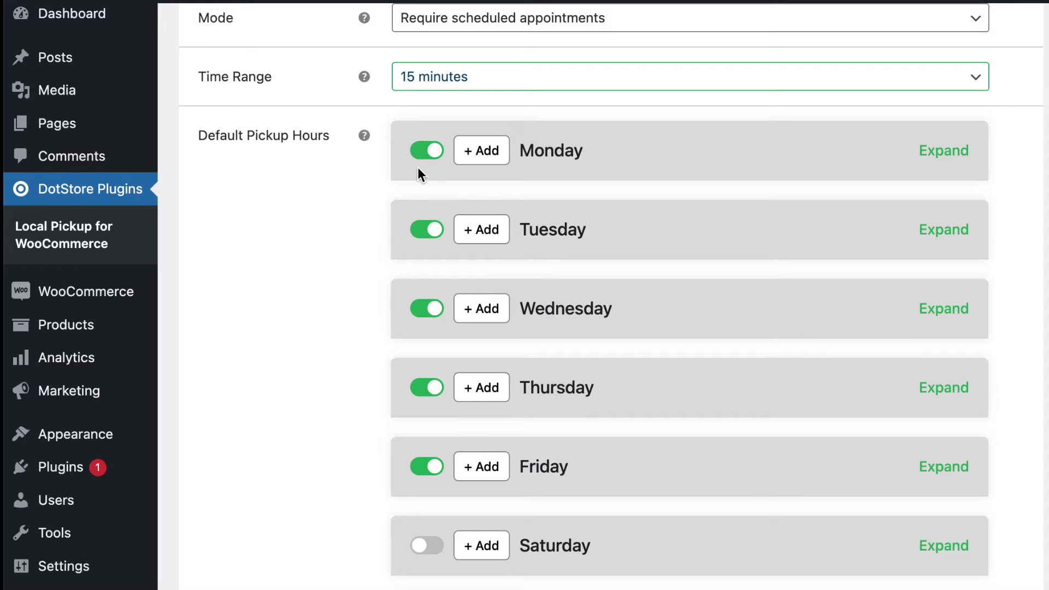
{"action": "scroll", "coordinate": [437, 435], "scroll_direction": "down", "scroll_amount": 5}
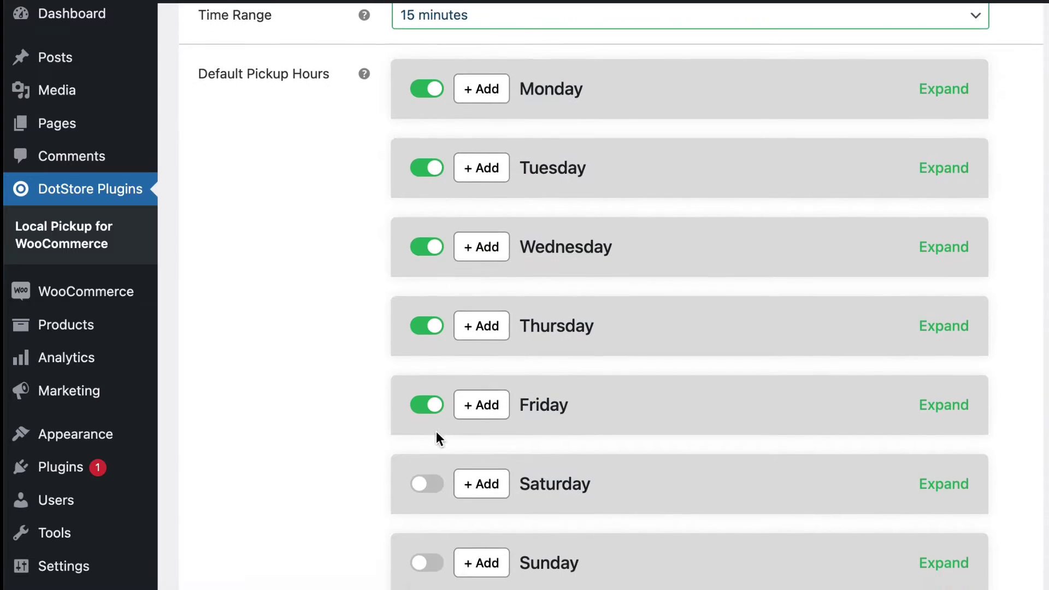
Step: Mark April 24, 2024 as a default holiday date and keep the pickup fee a fixed amount
{"action": "scroll", "coordinate": [436, 431], "scroll_direction": "down", "scroll_amount": 11}
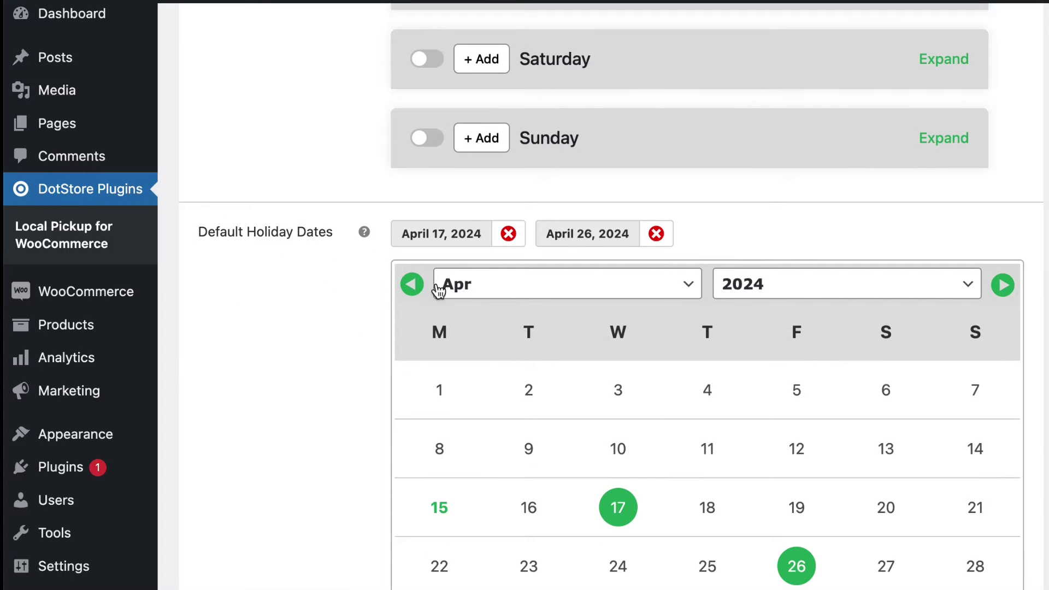
{"action": "scroll", "coordinate": [552, 379], "scroll_direction": "down", "scroll_amount": 3}
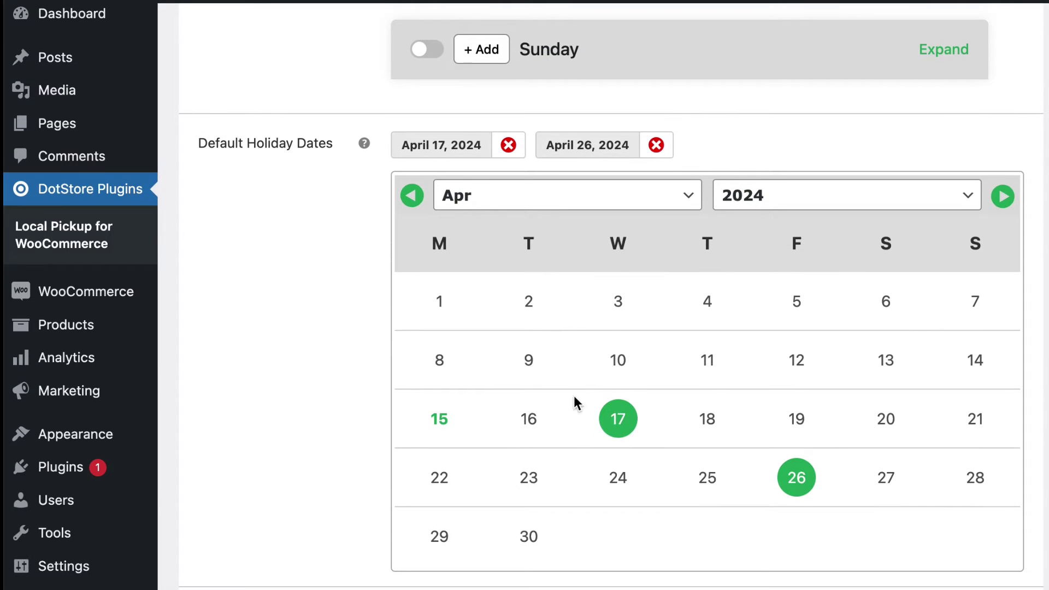
{"action": "left_click", "coordinate": [618, 491]}
{"action": "scroll", "coordinate": [618, 491], "scroll_direction": "down", "scroll_amount": 10}
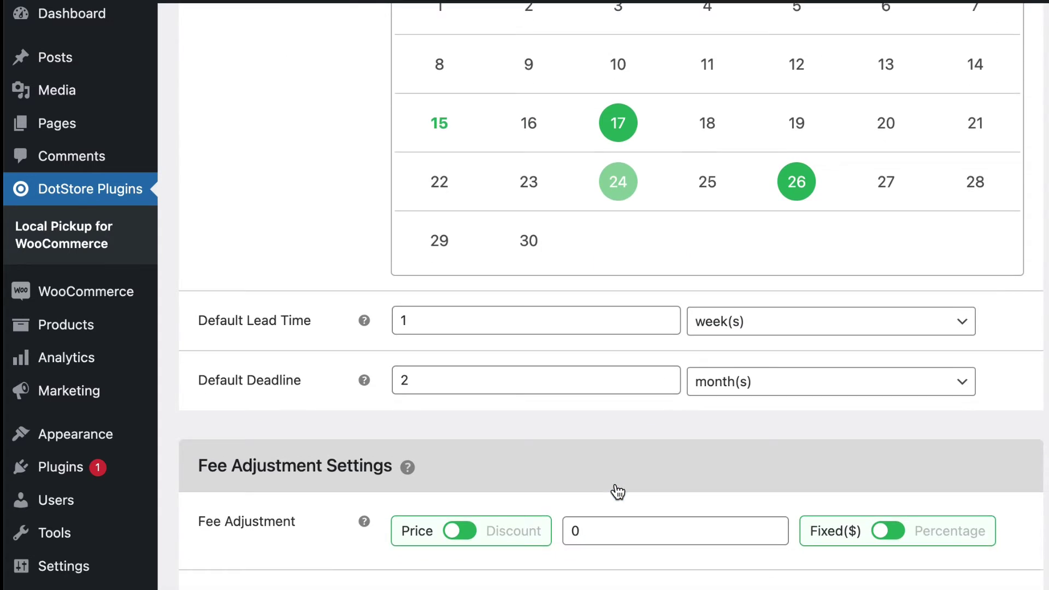
{"action": "scroll", "coordinate": [617, 486], "scroll_direction": "down", "scroll_amount": 5}
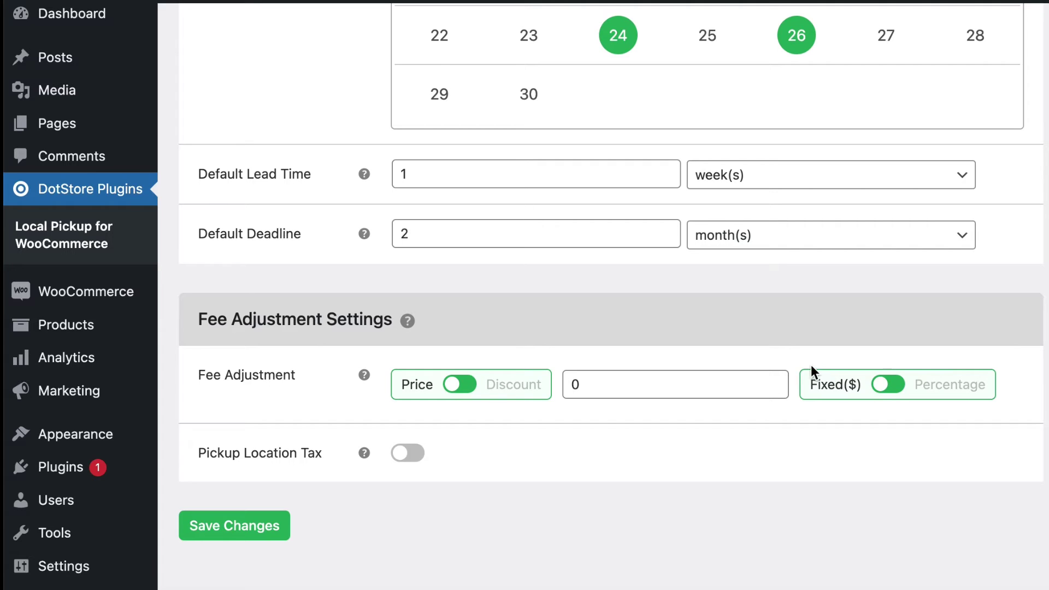
{"action": "left_click", "coordinate": [891, 385]}
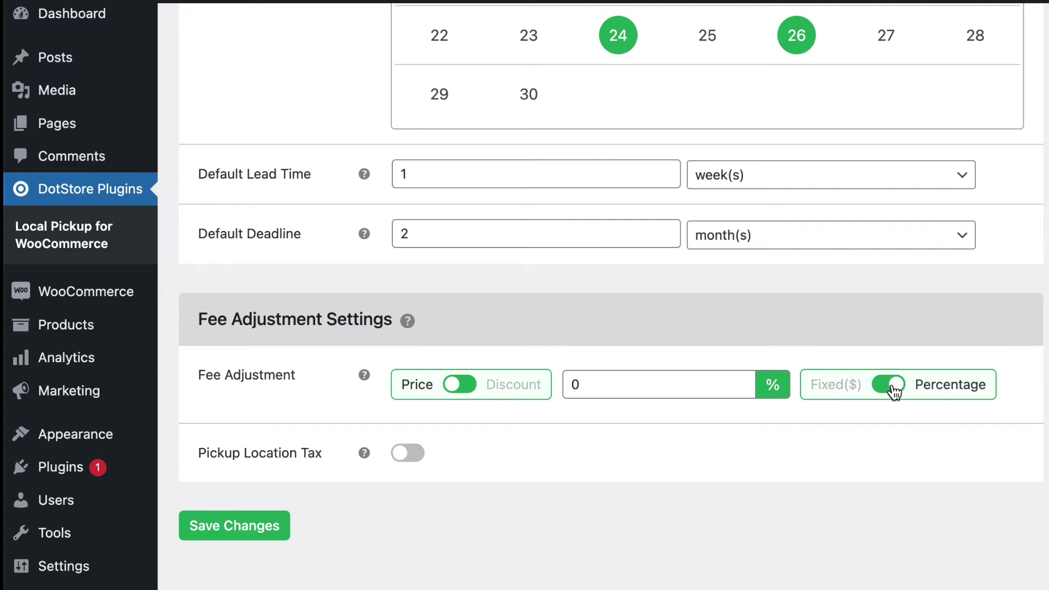
{"action": "left_click", "coordinate": [894, 390]}
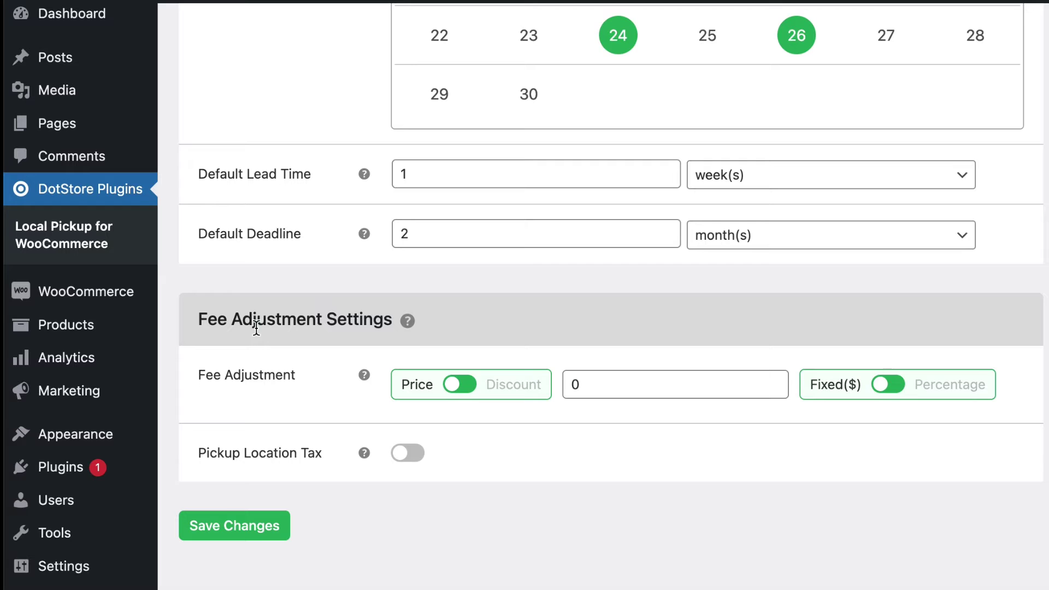
Step: Save the global pickup settings
{"action": "left_click", "coordinate": [241, 532]}
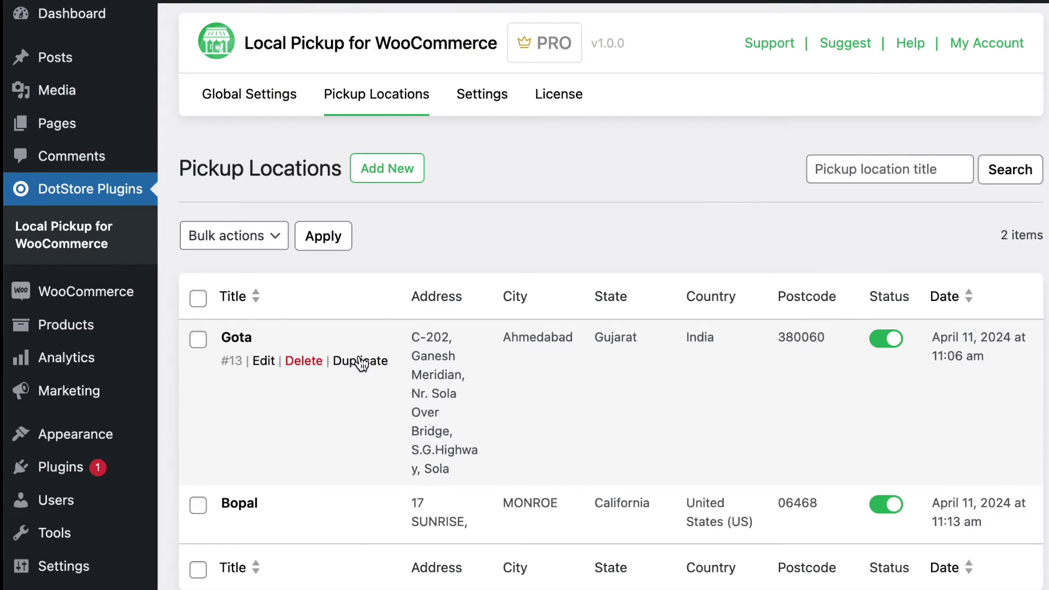
{"action": "mouse_move", "coordinate": [217, 408]}
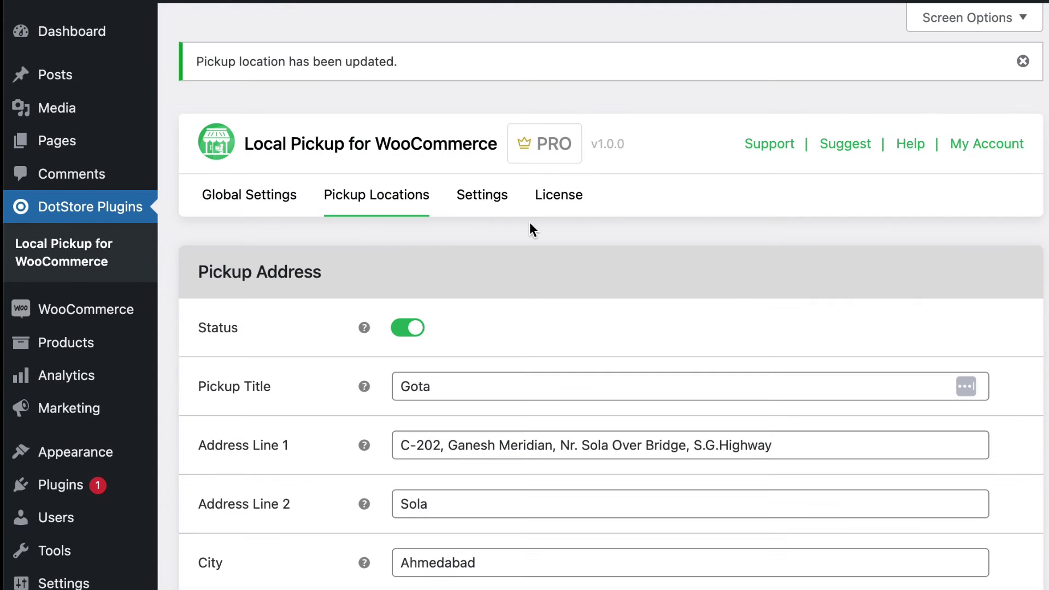
{"action": "scroll", "coordinate": [530, 222], "scroll_direction": "down", "scroll_amount": 5}
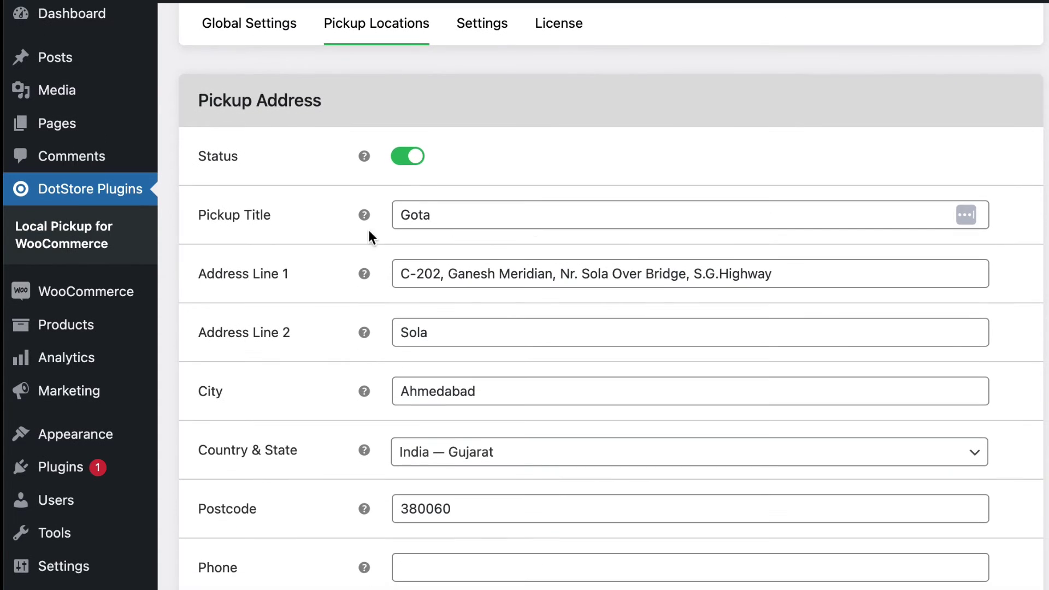
Step: Open the Gota pickup location for editing and review its address and Monday–Friday pickup hours
{"action": "double_click", "coordinate": [246, 218]}
{"action": "left_click", "coordinate": [457, 213]}
{"action": "scroll", "coordinate": [455, 215], "scroll_direction": "down", "scroll_amount": 2}
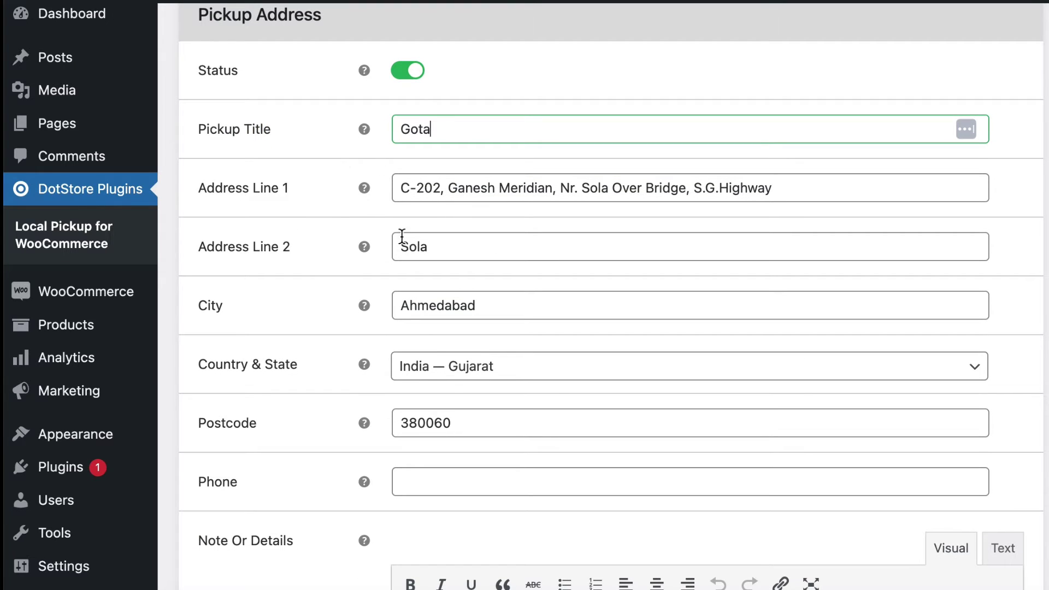
{"action": "scroll", "coordinate": [405, 235], "scroll_direction": "down", "scroll_amount": 4}
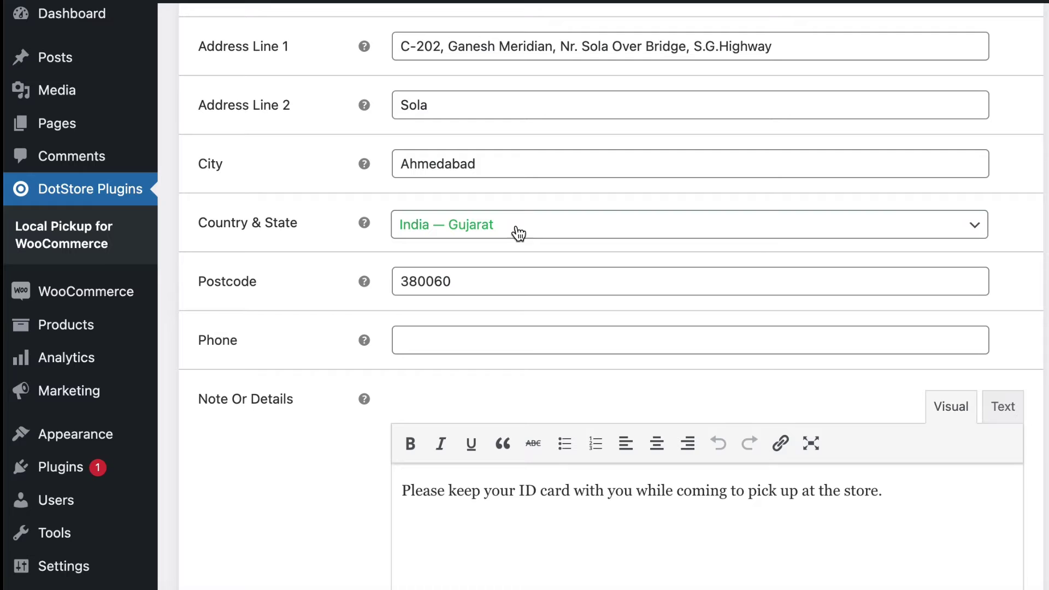
{"action": "scroll", "coordinate": [485, 283], "scroll_direction": "down", "scroll_amount": 4}
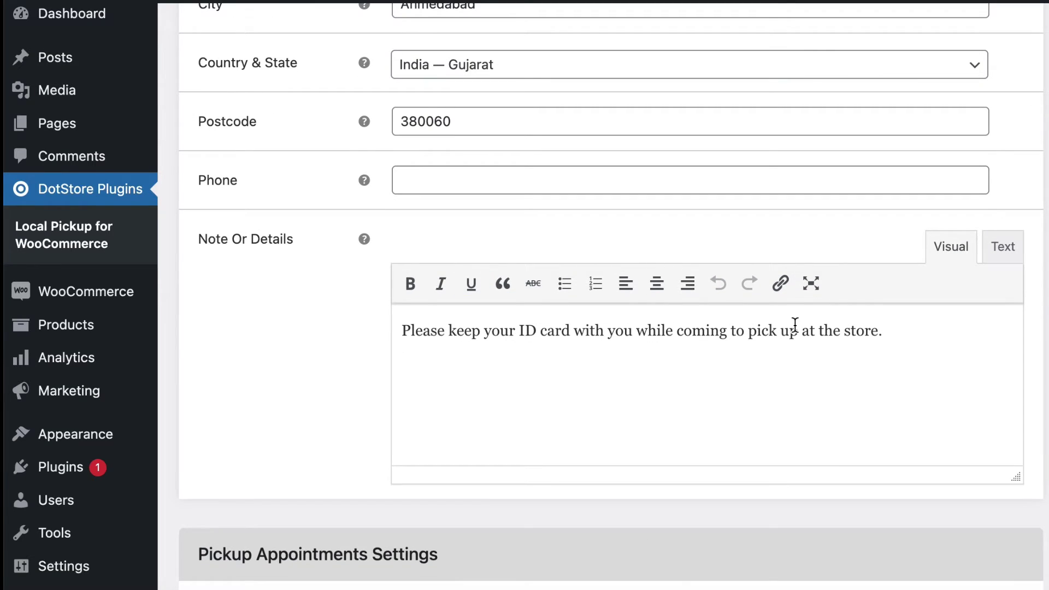
{"action": "scroll", "coordinate": [795, 323], "scroll_direction": "down", "scroll_amount": 12}
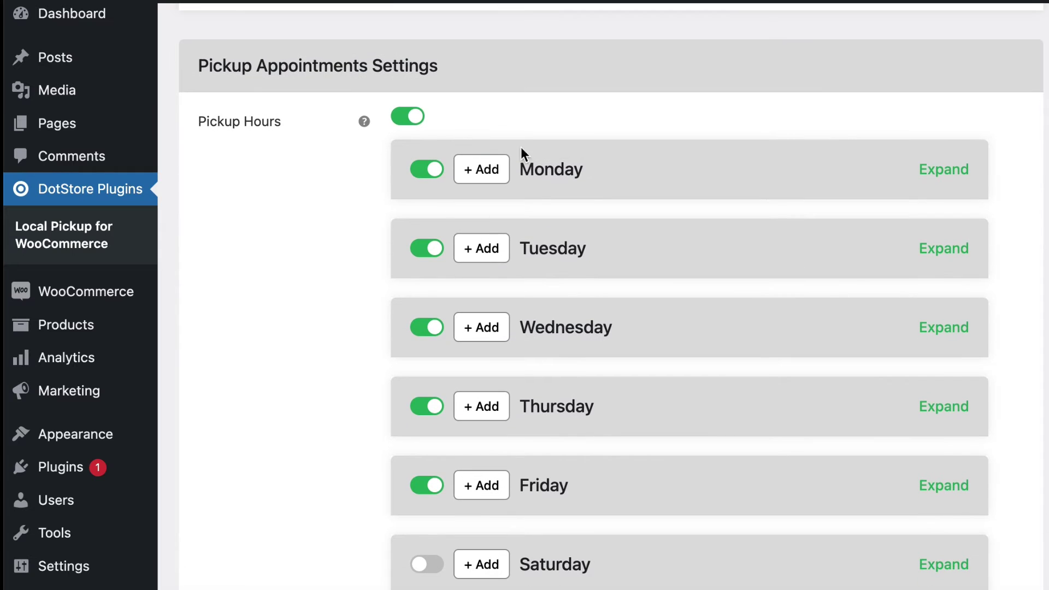
{"action": "left_click", "coordinate": [408, 117]}
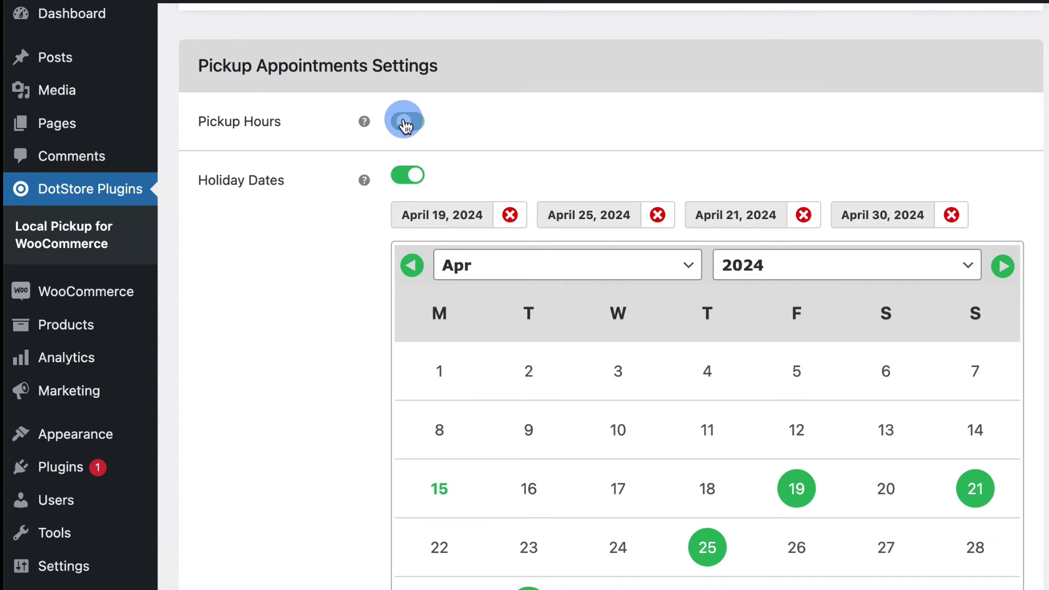
{"action": "left_click", "coordinate": [406, 122]}
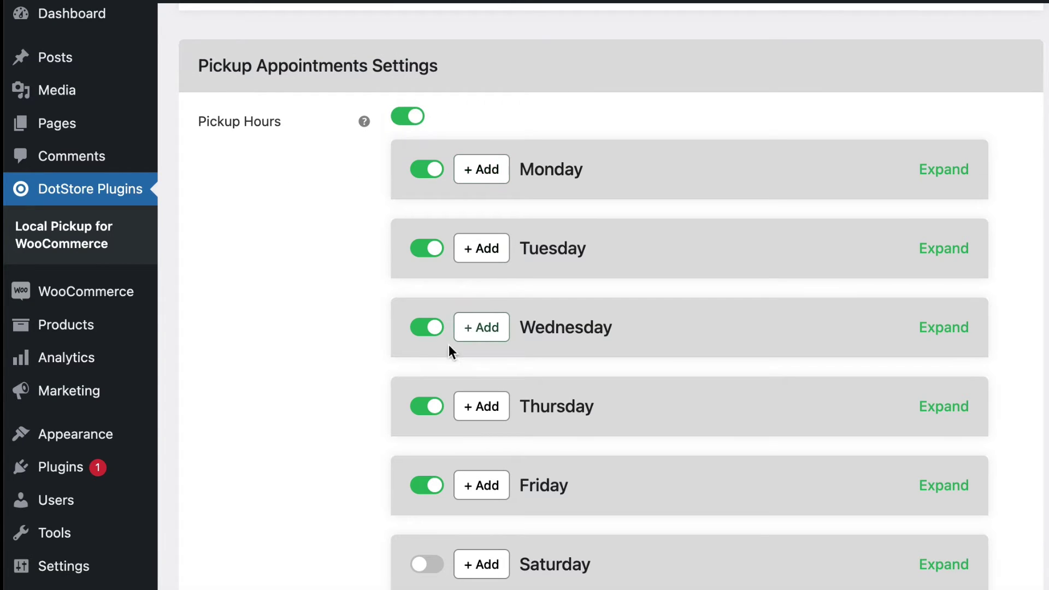
{"action": "scroll", "coordinate": [521, 405], "scroll_direction": "down", "scroll_amount": 9}
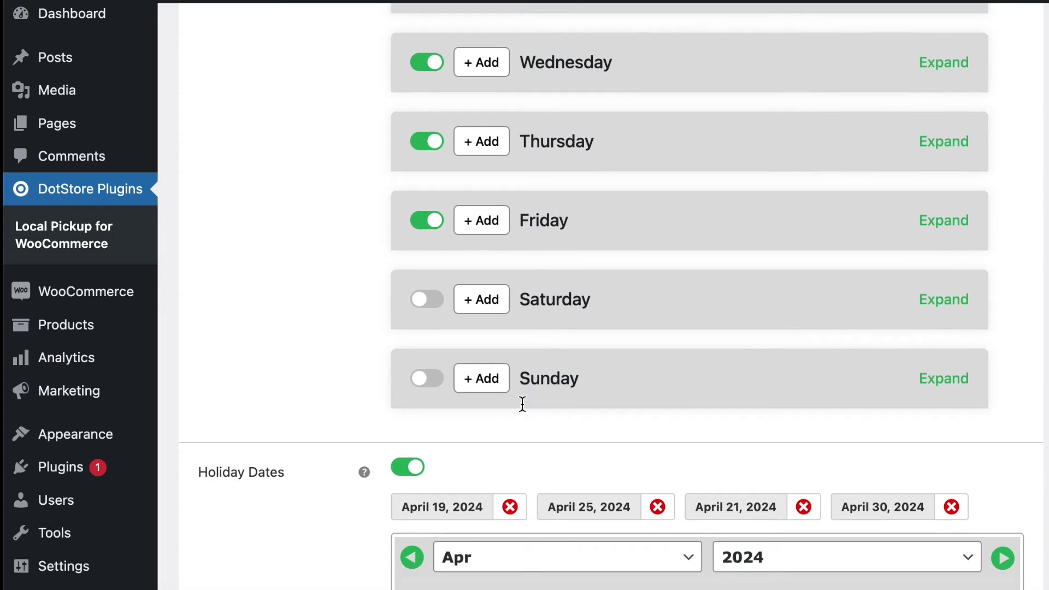
{"action": "scroll", "coordinate": [523, 404], "scroll_direction": "down", "scroll_amount": 3}
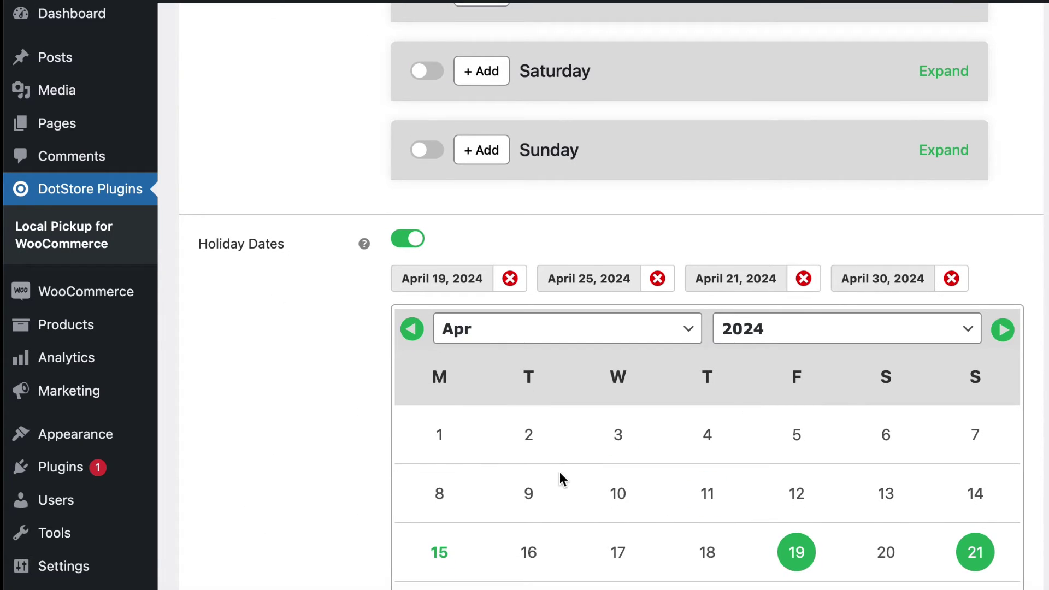
{"action": "scroll", "coordinate": [559, 476], "scroll_direction": "down", "scroll_amount": 3}
{"action": "scroll", "coordinate": [559, 474], "scroll_direction": "down", "scroll_amount": 15}
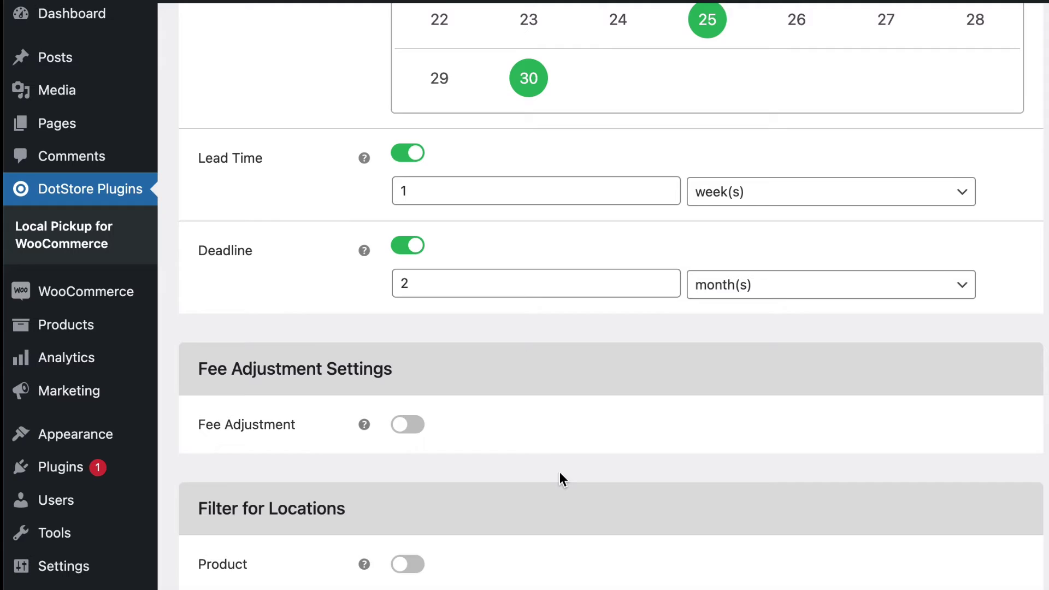
{"action": "scroll", "coordinate": [559, 473], "scroll_direction": "down", "scroll_amount": 1}
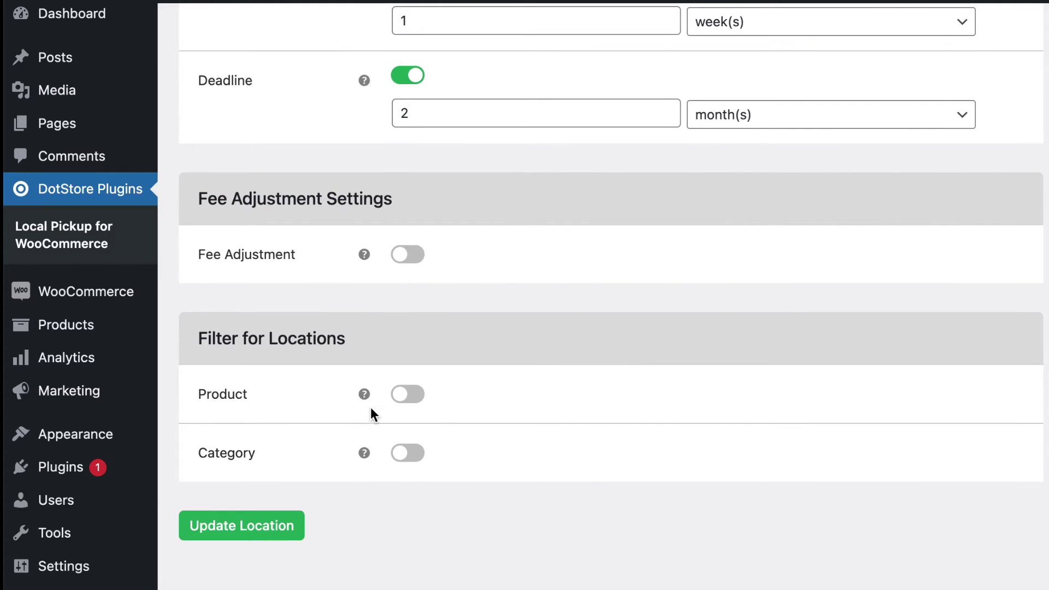
Step: Save the changes to the Gota pickup location
{"action": "left_click", "coordinate": [239, 521]}
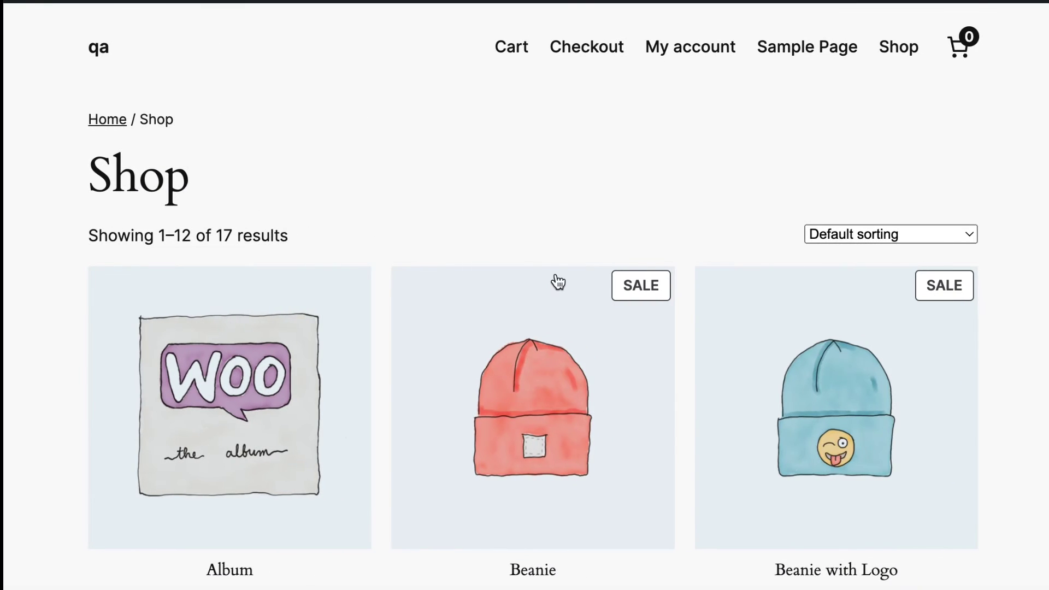
{"action": "scroll", "coordinate": [558, 282], "scroll_direction": "down", "scroll_amount": 3}
{"action": "scroll", "coordinate": [557, 281], "scroll_direction": "down", "scroll_amount": 2}
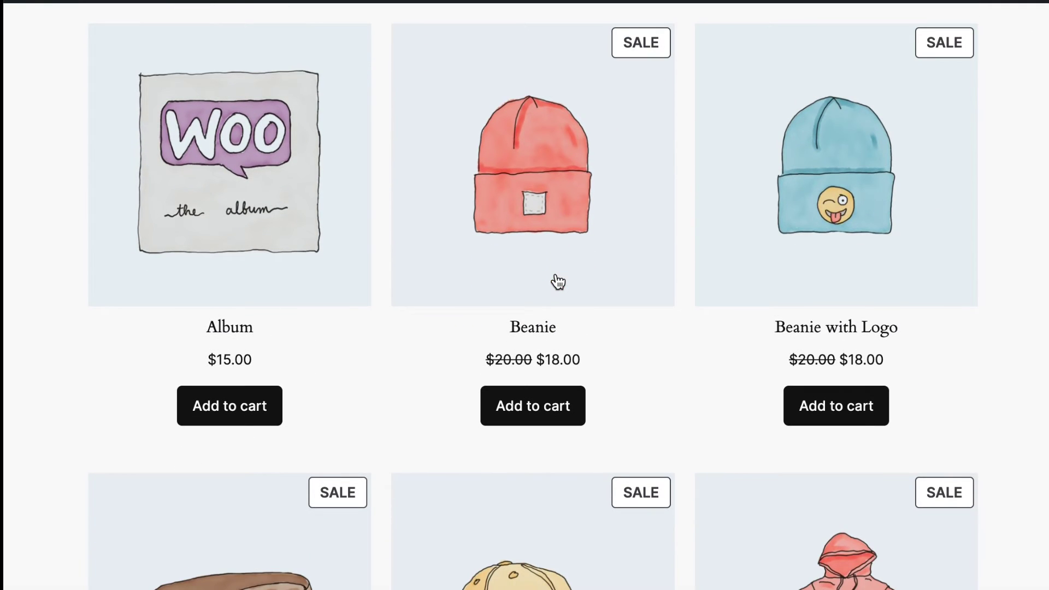
Step: Add Beanie and Beanie with Logo to the cart and review the $36.00 Advanced Pickup totals
{"action": "left_click", "coordinate": [553, 410]}
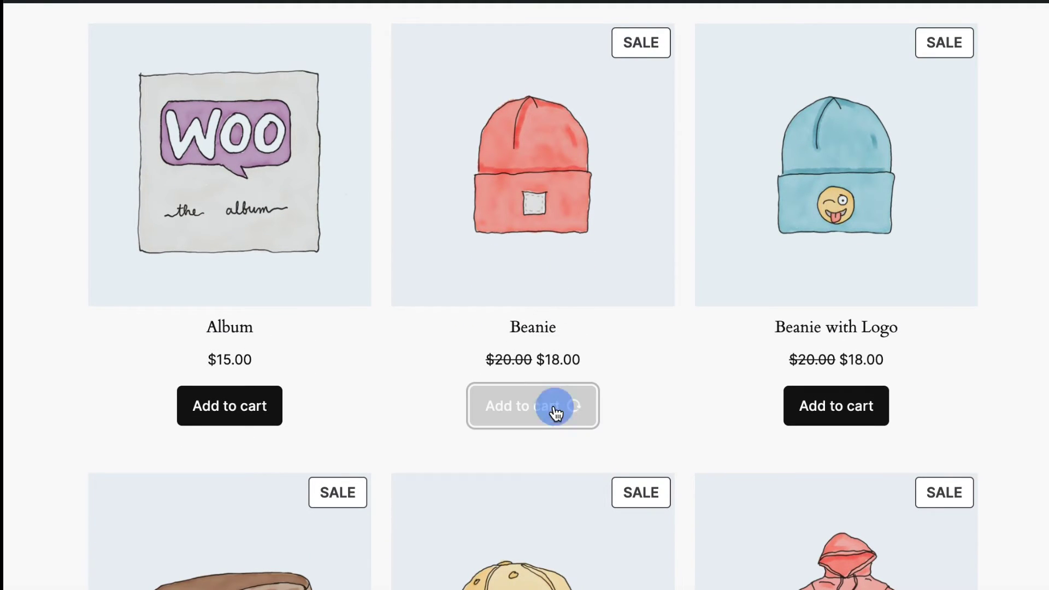
{"action": "left_click", "coordinate": [825, 414]}
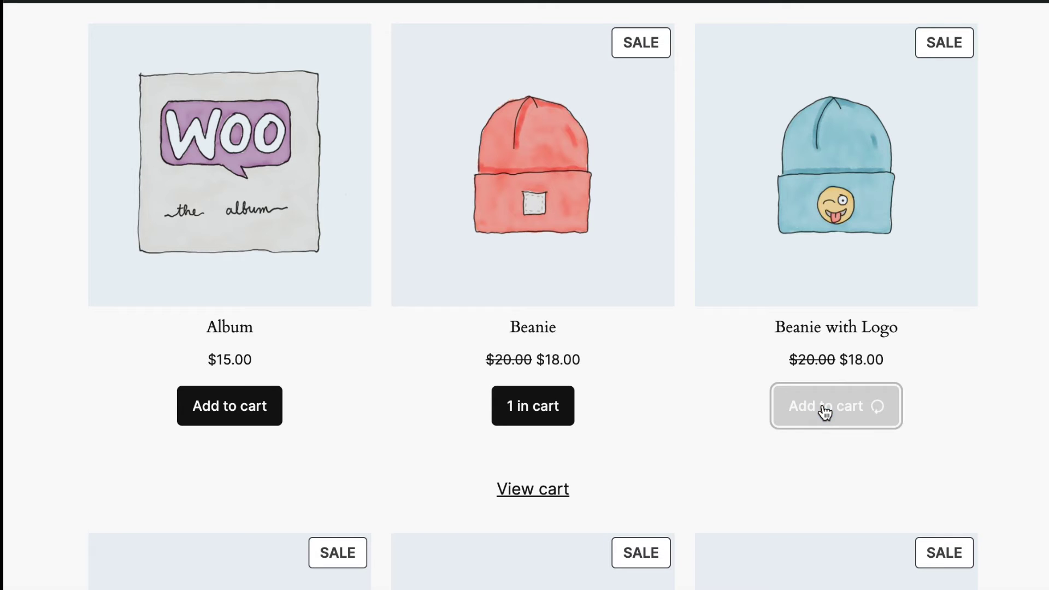
{"action": "left_click", "coordinate": [833, 492]}
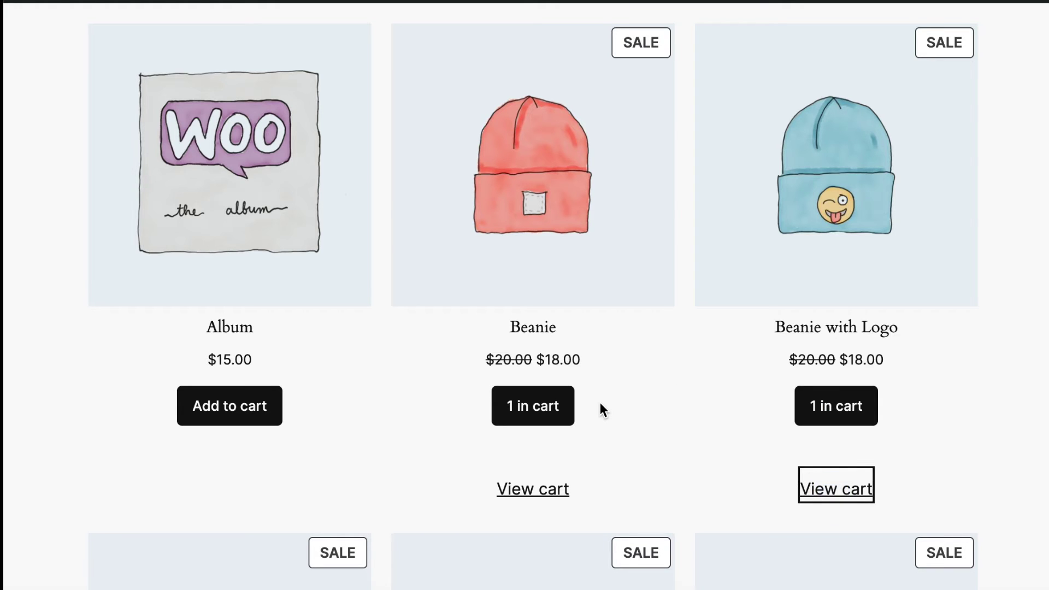
{"action": "scroll", "coordinate": [600, 403], "scroll_direction": "down", "scroll_amount": 9}
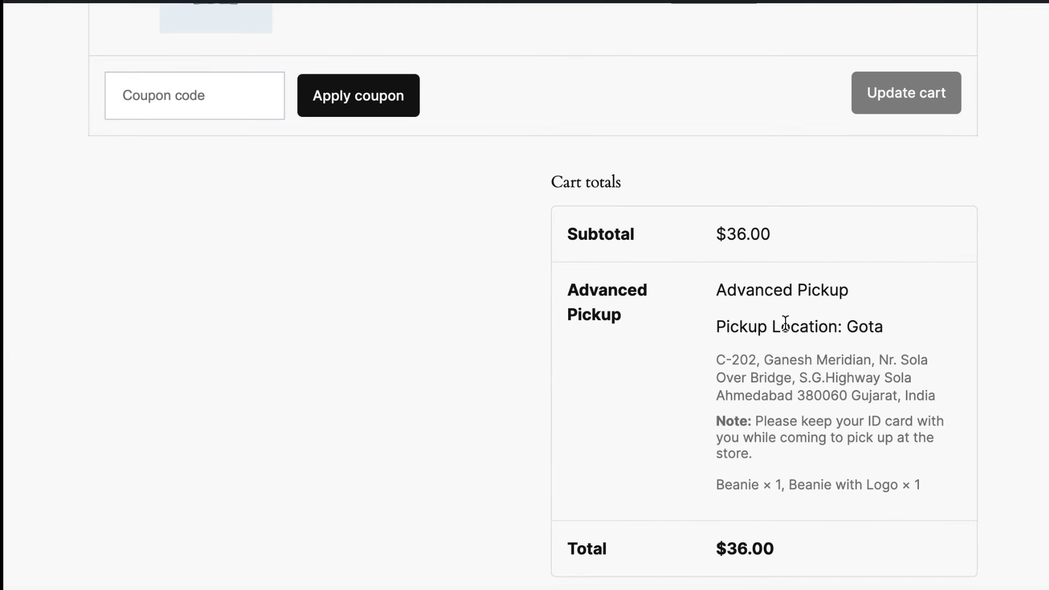
{"action": "scroll", "coordinate": [733, 383], "scroll_direction": "down", "scroll_amount": 4}
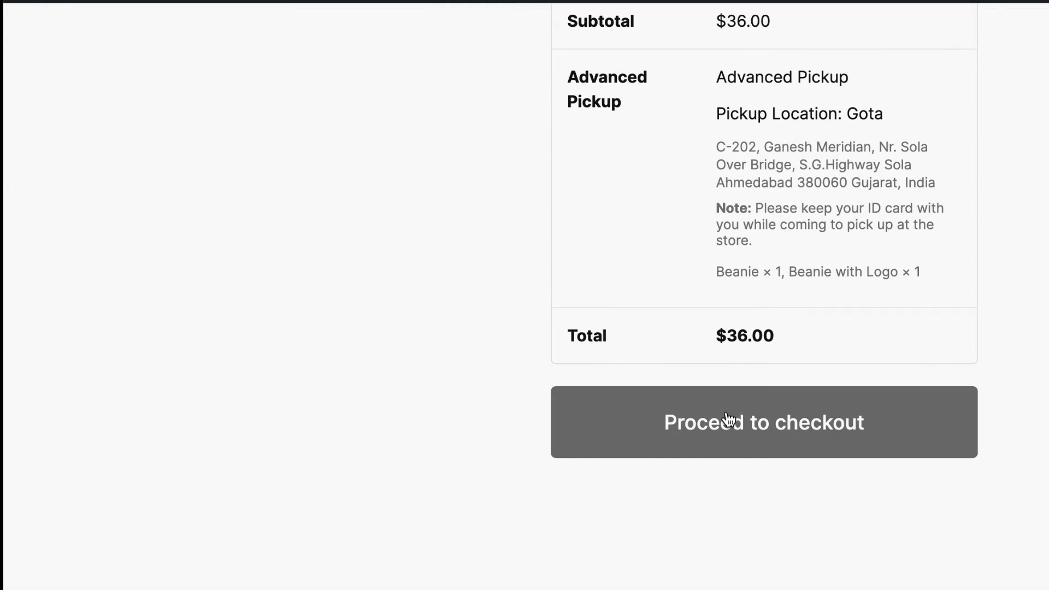
Step: At checkout, change Beanie with Logo's pickup location from Gota to Bopal (CA 06468)
{"action": "left_click", "coordinate": [730, 420]}
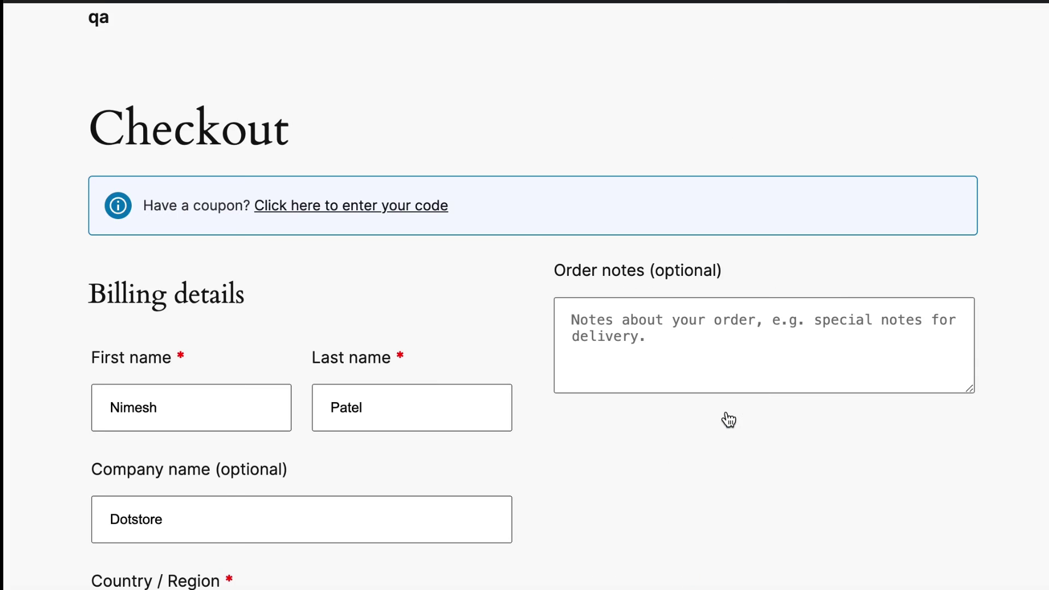
{"action": "scroll", "coordinate": [729, 420], "scroll_direction": "down", "scroll_amount": 16}
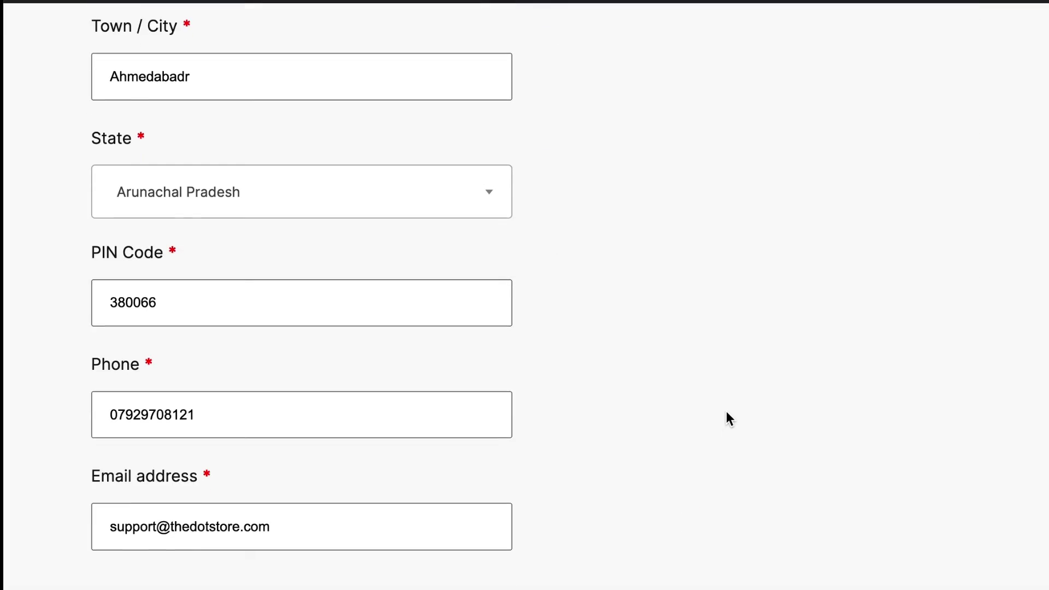
{"action": "scroll", "coordinate": [730, 419], "scroll_direction": "down", "scroll_amount": 10}
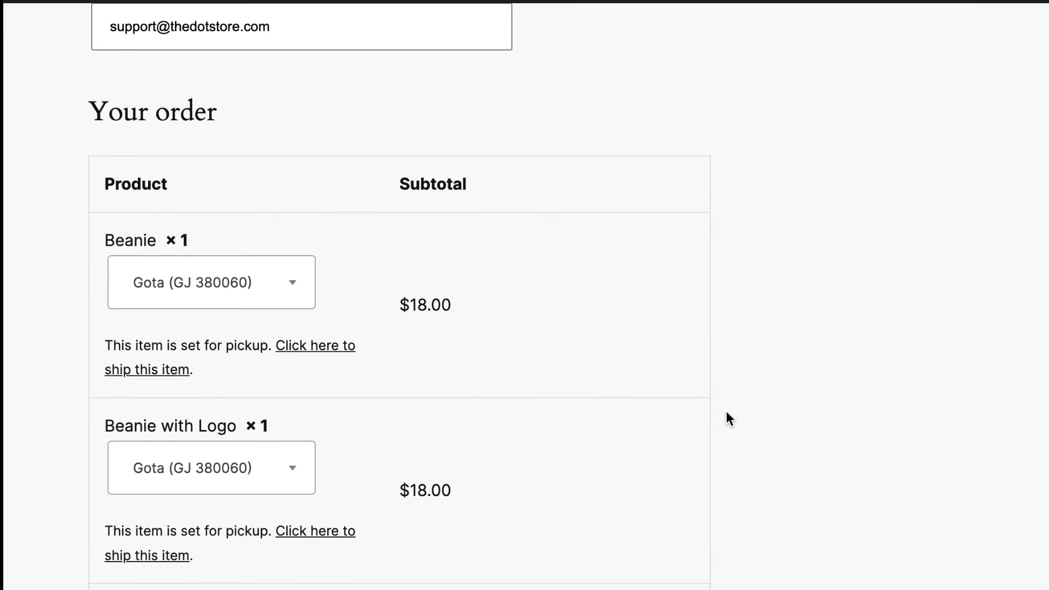
{"action": "scroll", "coordinate": [297, 367], "scroll_direction": "down", "scroll_amount": 2}
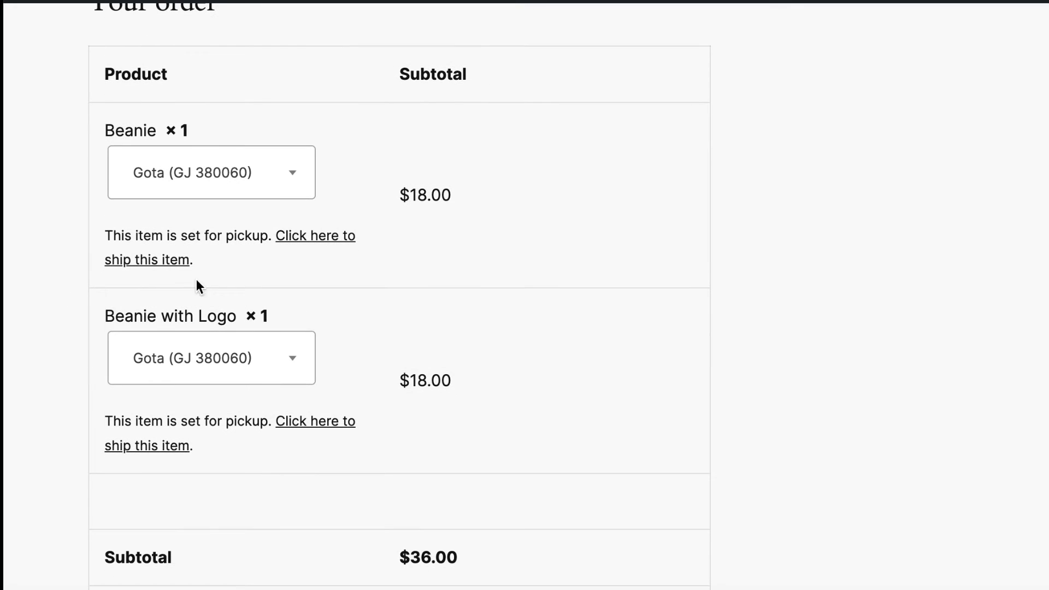
{"action": "left_click", "coordinate": [227, 361]}
{"action": "left_click", "coordinate": [168, 135]}
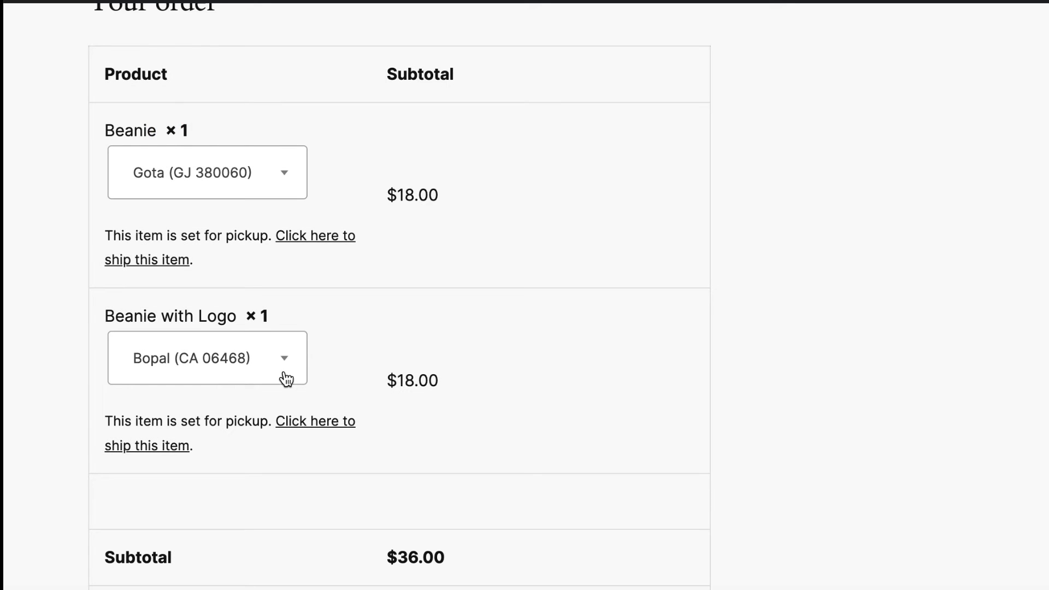
Step: Schedule the Beanie pickup for April 26, 2024 at 9:00 am
{"action": "scroll", "coordinate": [286, 378], "scroll_direction": "down", "scroll_amount": 7}
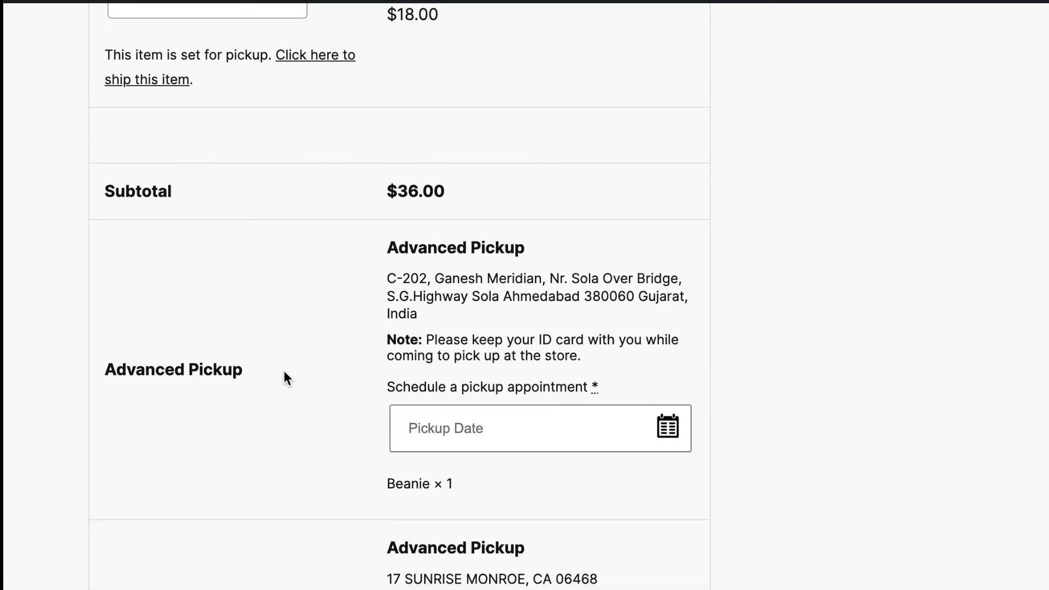
{"action": "scroll", "coordinate": [284, 371], "scroll_direction": "down", "scroll_amount": 4}
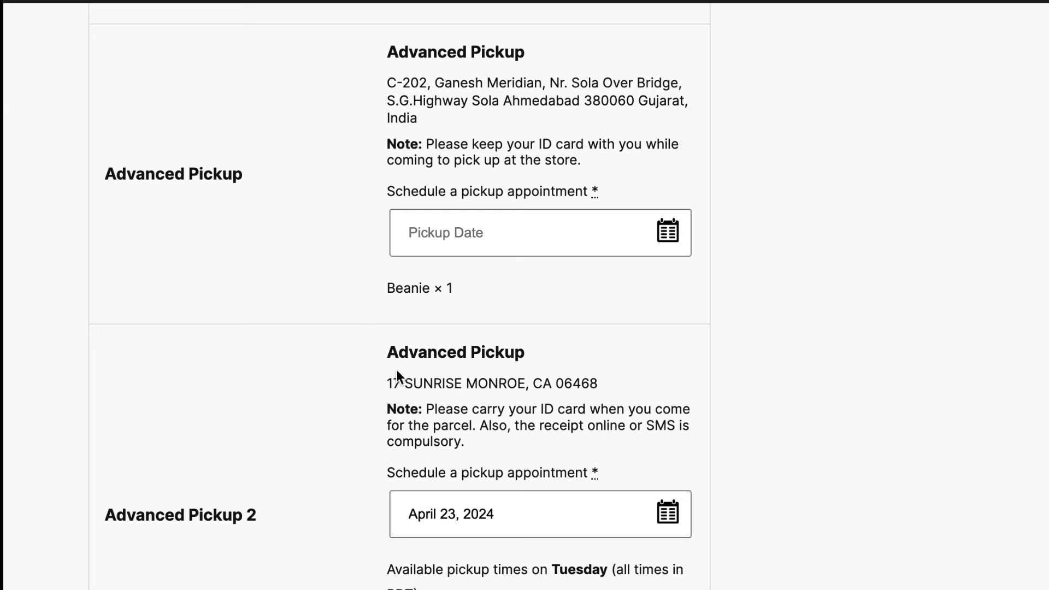
{"action": "left_click", "coordinate": [666, 236]}
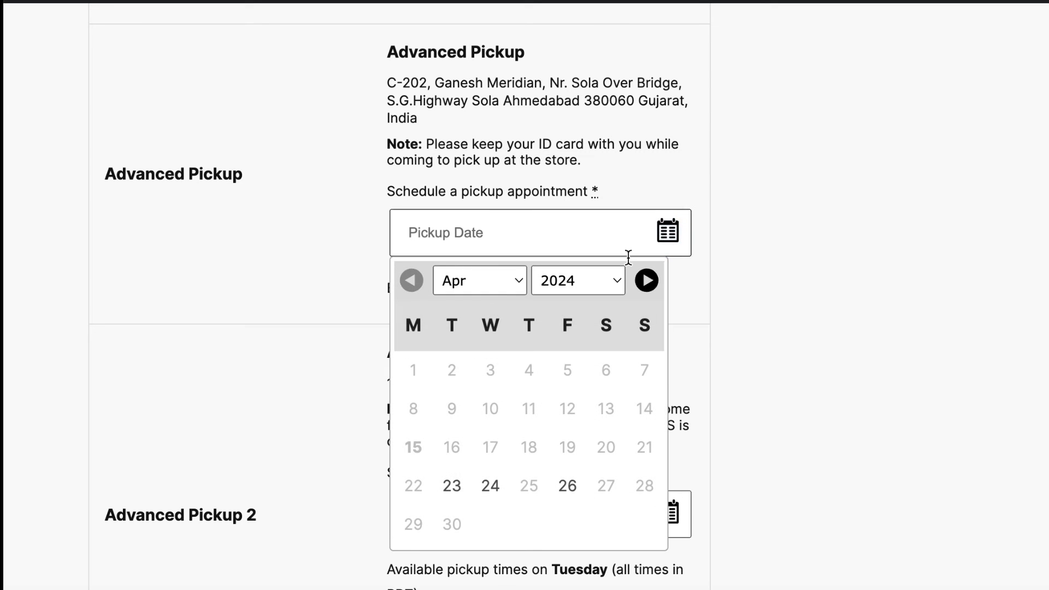
{"action": "left_click", "coordinate": [567, 487]}
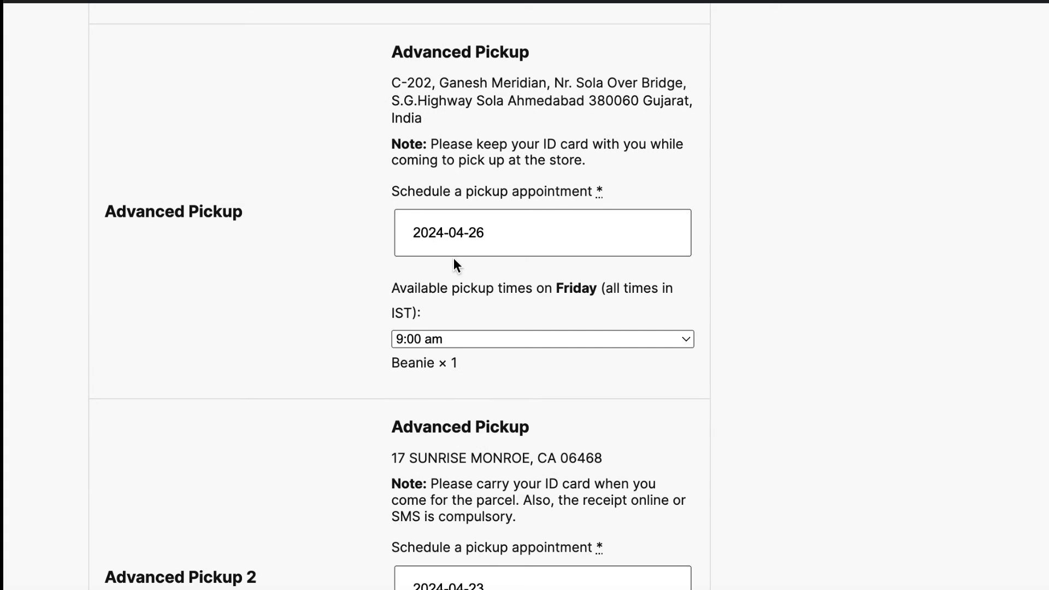
{"action": "left_click", "coordinate": [511, 358]}
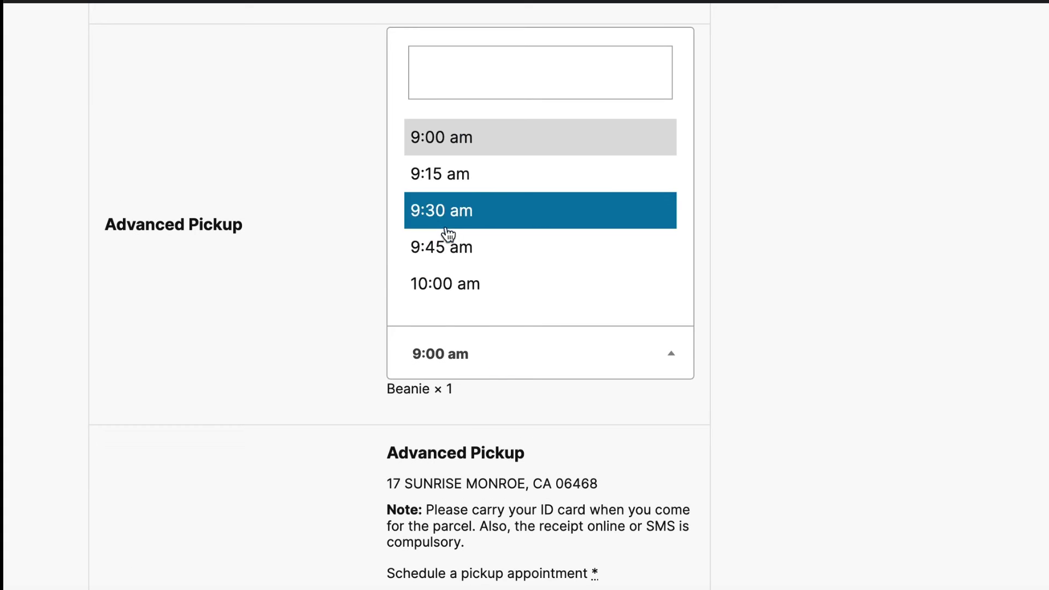
{"action": "left_click", "coordinate": [293, 363]}
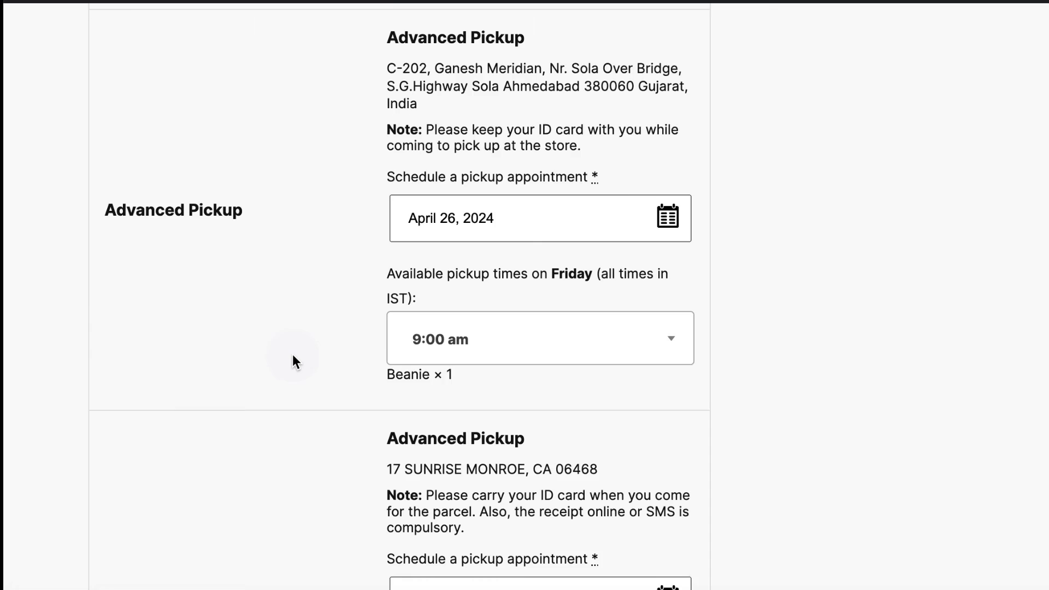
{"action": "scroll", "coordinate": [296, 363], "scroll_direction": "down", "scroll_amount": 4}
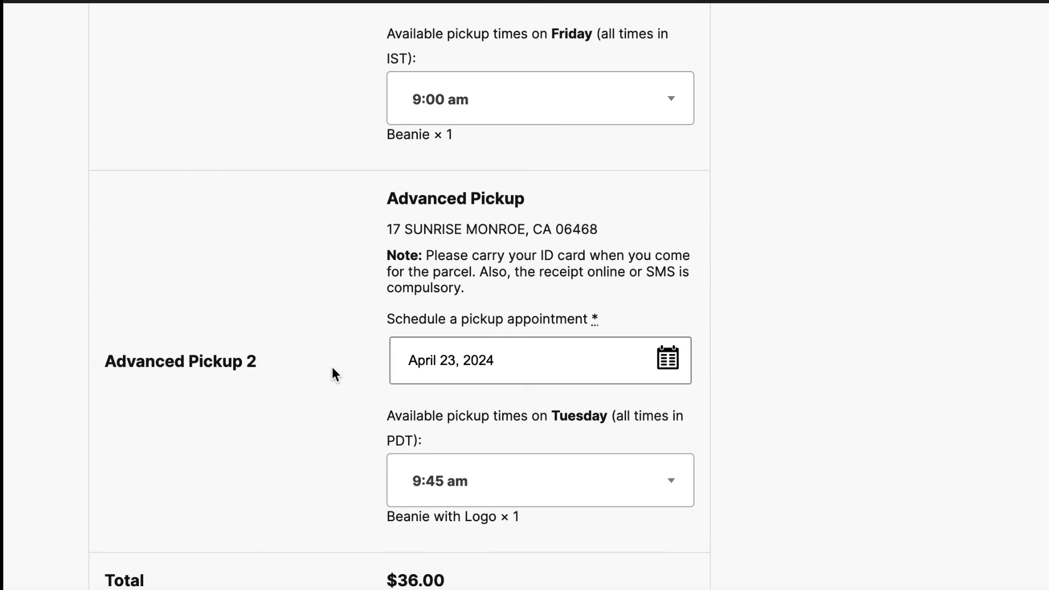
{"action": "scroll", "coordinate": [333, 370], "scroll_direction": "down", "scroll_amount": 3}
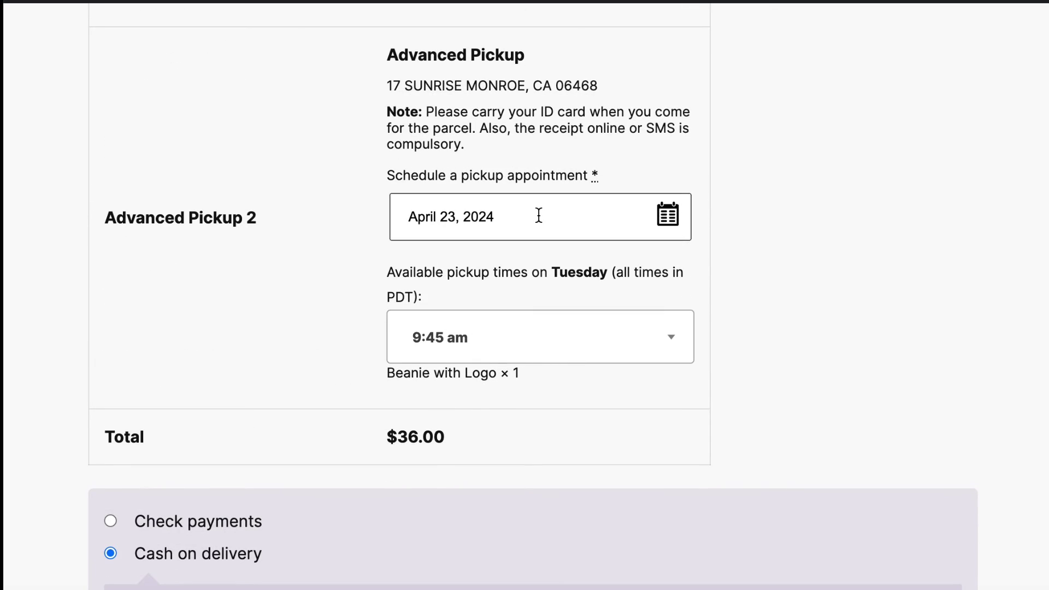
{"action": "scroll", "coordinate": [539, 216], "scroll_direction": "down", "scroll_amount": 5}
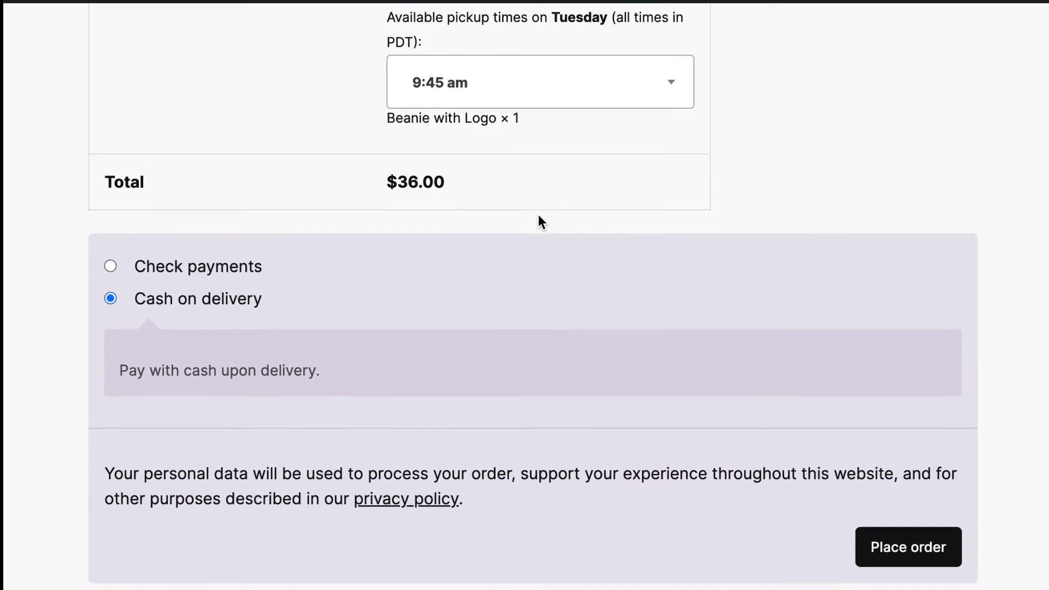
Step: Place the order with both pickup items
{"action": "left_click", "coordinate": [860, 561]}
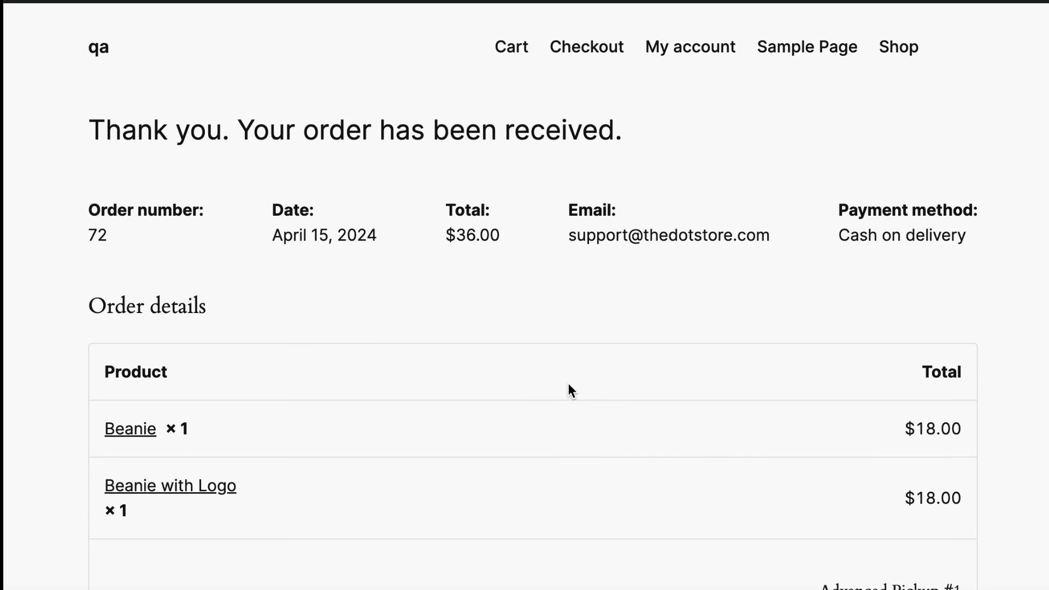
{"action": "scroll", "coordinate": [569, 384], "scroll_direction": "down", "scroll_amount": 5}
{"action": "scroll", "coordinate": [569, 389], "scroll_direction": "down", "scroll_amount": 5}
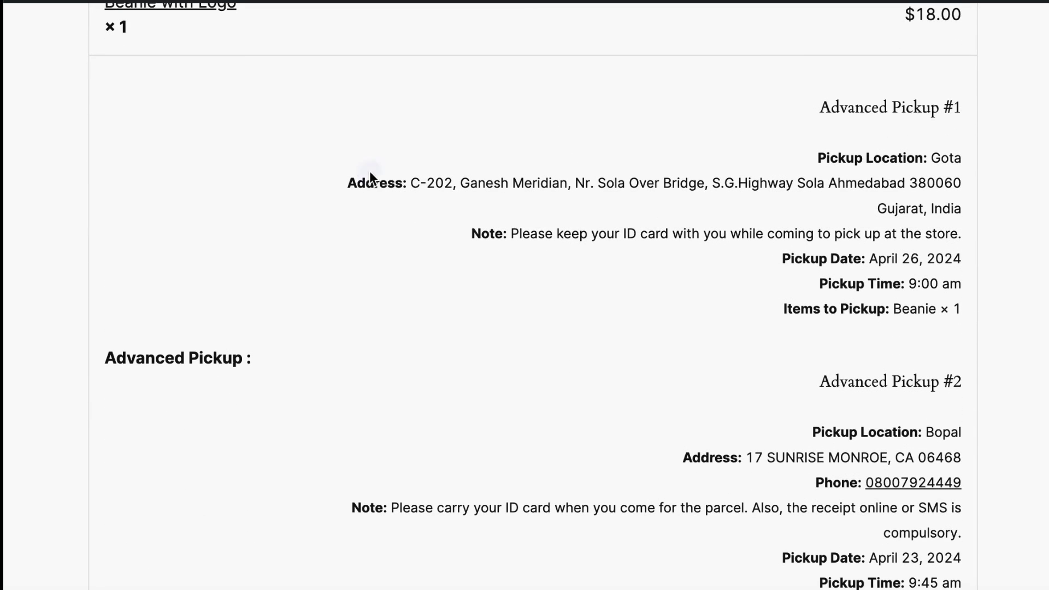
Step: Check the order details: Beanie at Gota on April 26, Beanie with Logo at Bopal on April 23
{"action": "double_click", "coordinate": [369, 183]}
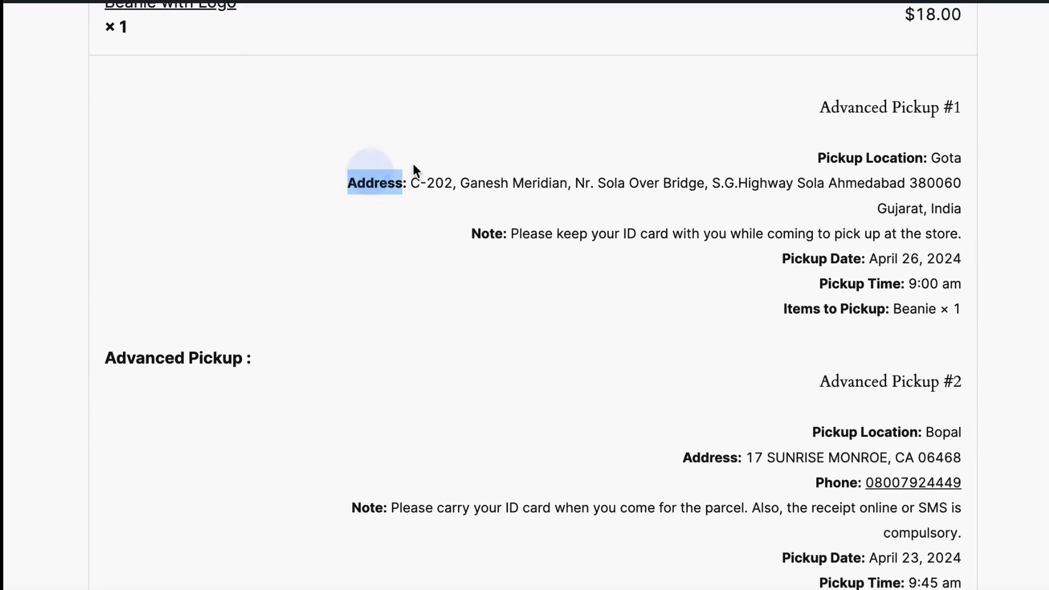
{"action": "double_click", "coordinate": [910, 259]}
{"action": "scroll", "coordinate": [904, 260], "scroll_direction": "down", "scroll_amount": 3}
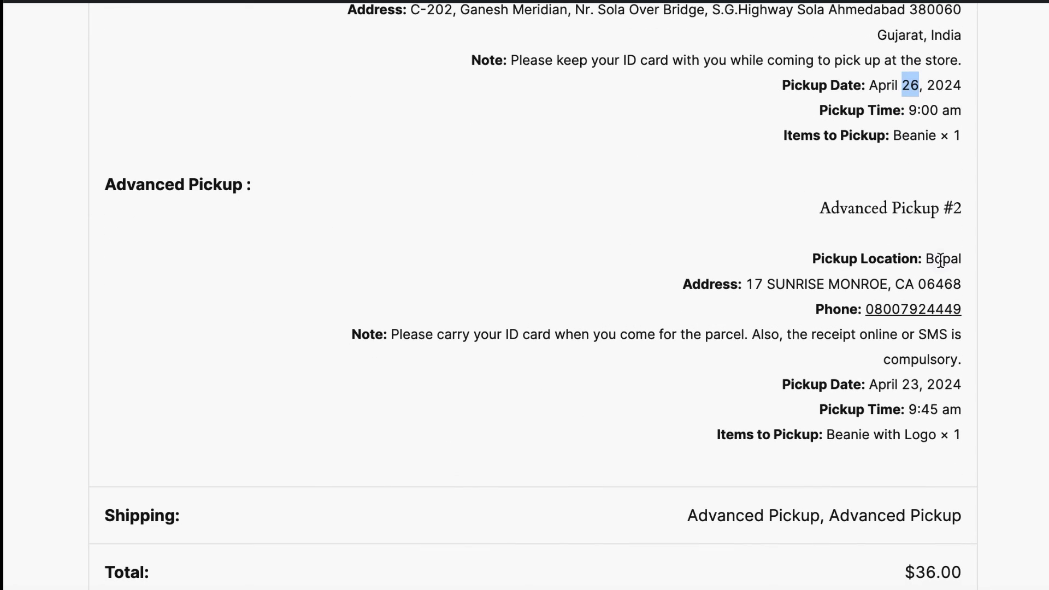
{"action": "double_click", "coordinate": [942, 261]}
{"action": "scroll", "coordinate": [911, 313], "scroll_direction": "down", "scroll_amount": 1}
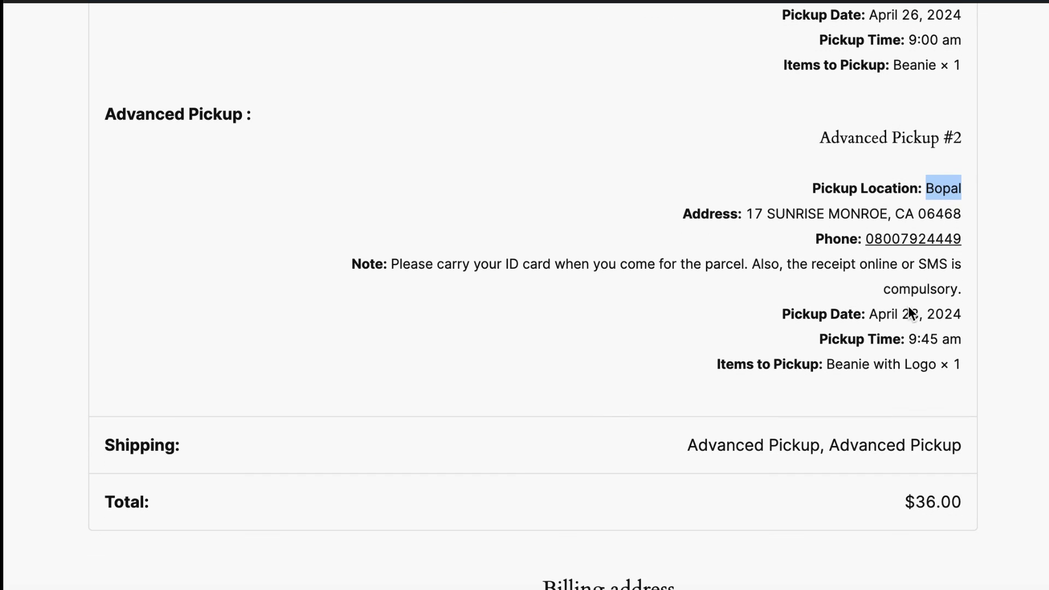
{"action": "double_click", "coordinate": [911, 314]}
{"action": "scroll", "coordinate": [901, 315], "scroll_direction": "up", "scroll_amount": 1}
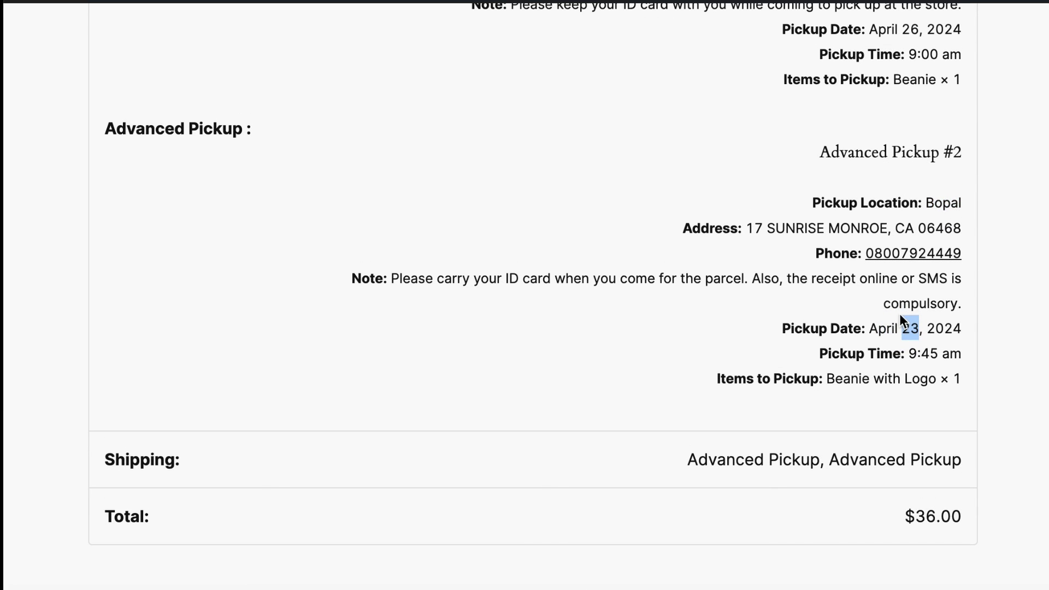
{"action": "scroll", "coordinate": [866, 383], "scroll_direction": "down", "scroll_amount": 5}
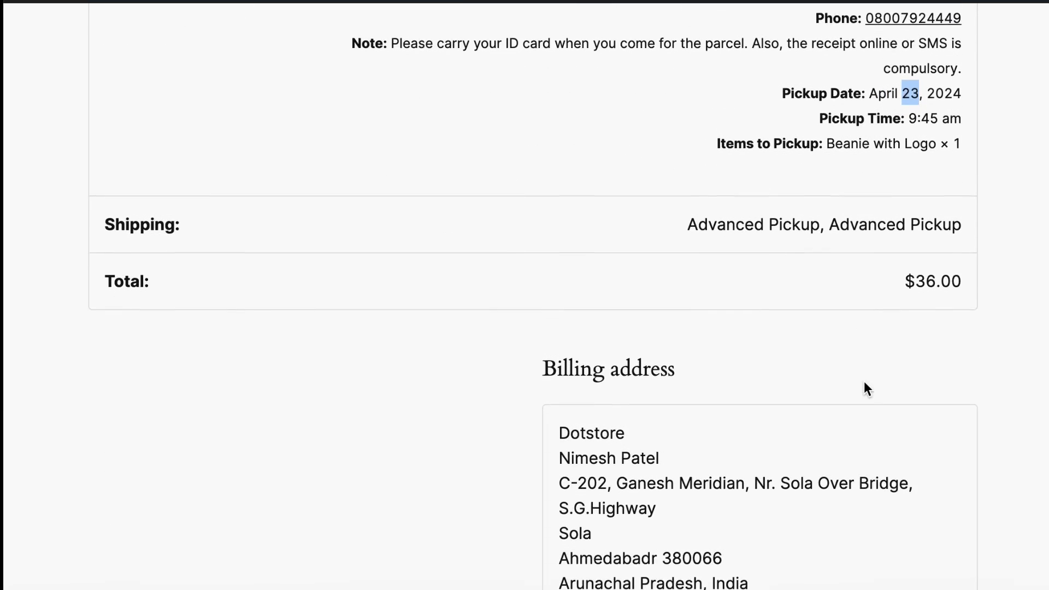
{"action": "scroll", "coordinate": [867, 390], "scroll_direction": "up", "scroll_amount": 2}
{"action": "scroll", "coordinate": [864, 382], "scroll_direction": "up", "scroll_amount": 5}
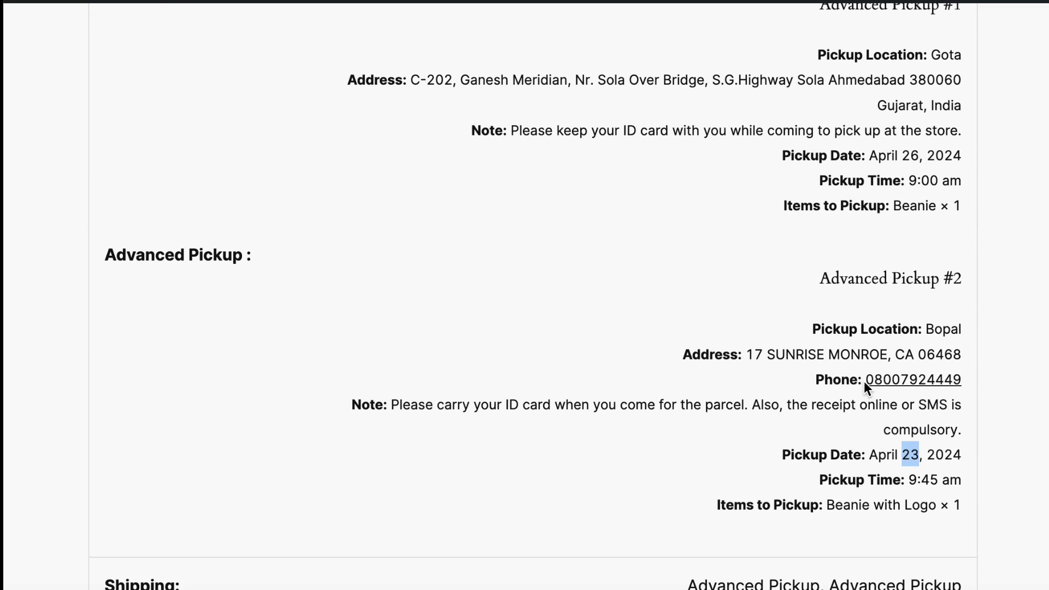
{"action": "scroll", "coordinate": [640, 331], "scroll_direction": "up", "scroll_amount": 1}
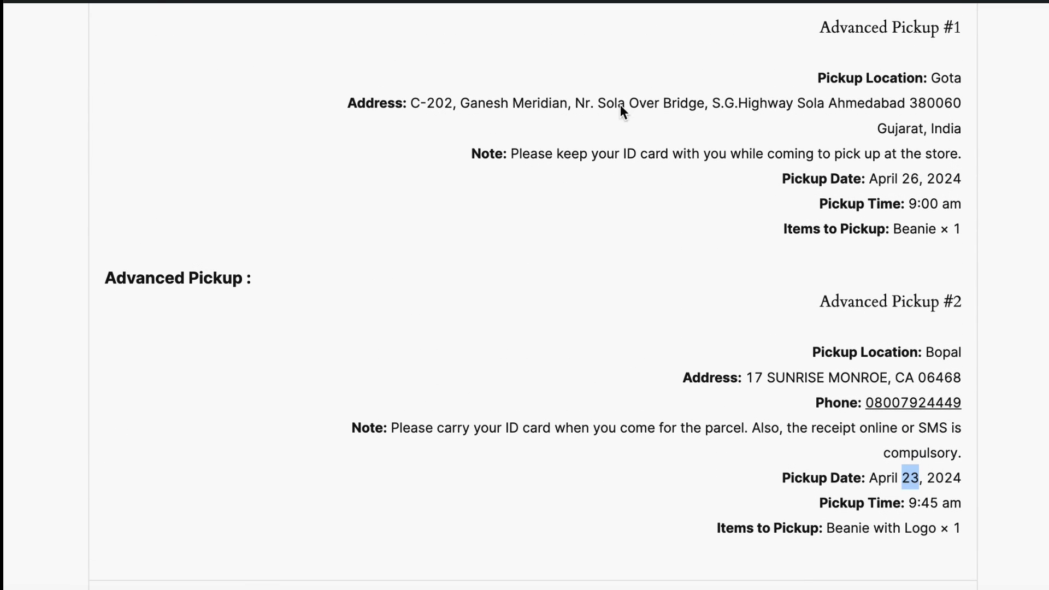